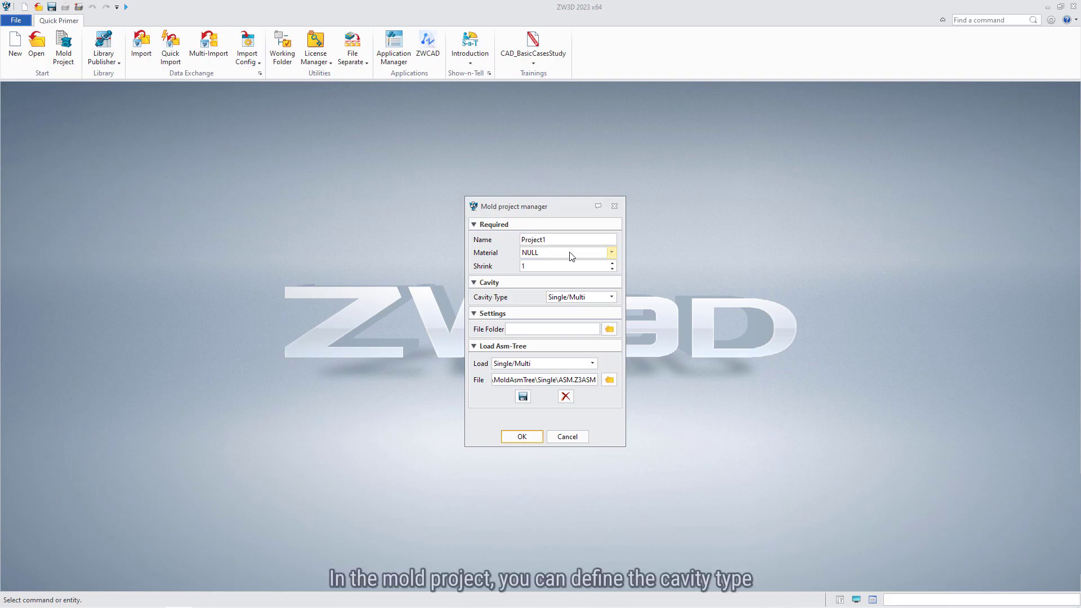
Set the product material to ABS, pick a cavity type, and store the project in Desktop\Project1.
left_click(612, 252)
left_click(558, 271)
left_click(591, 299)
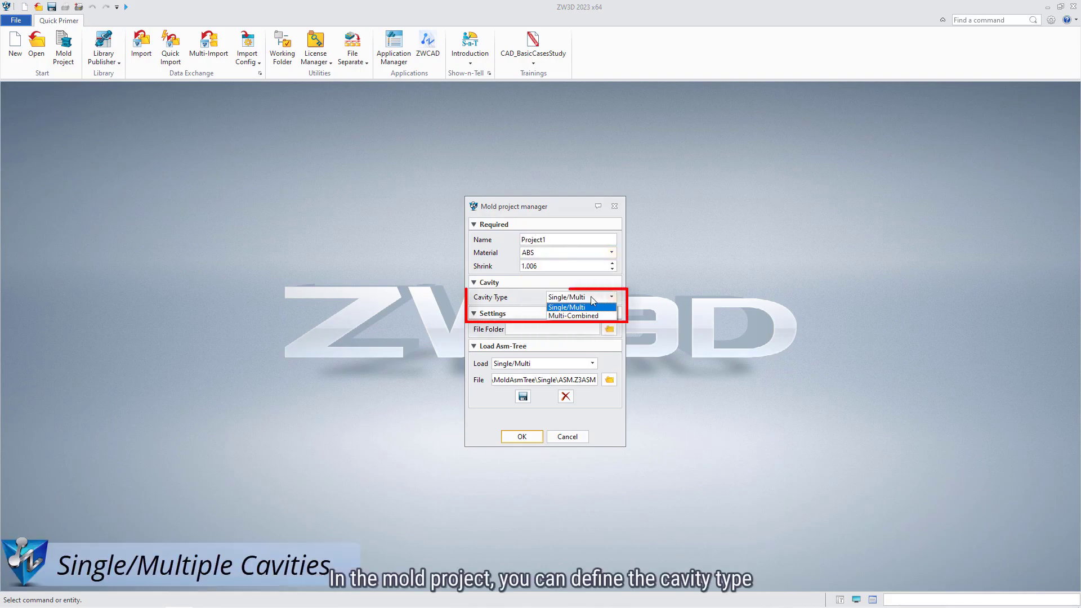
left_click(591, 308)
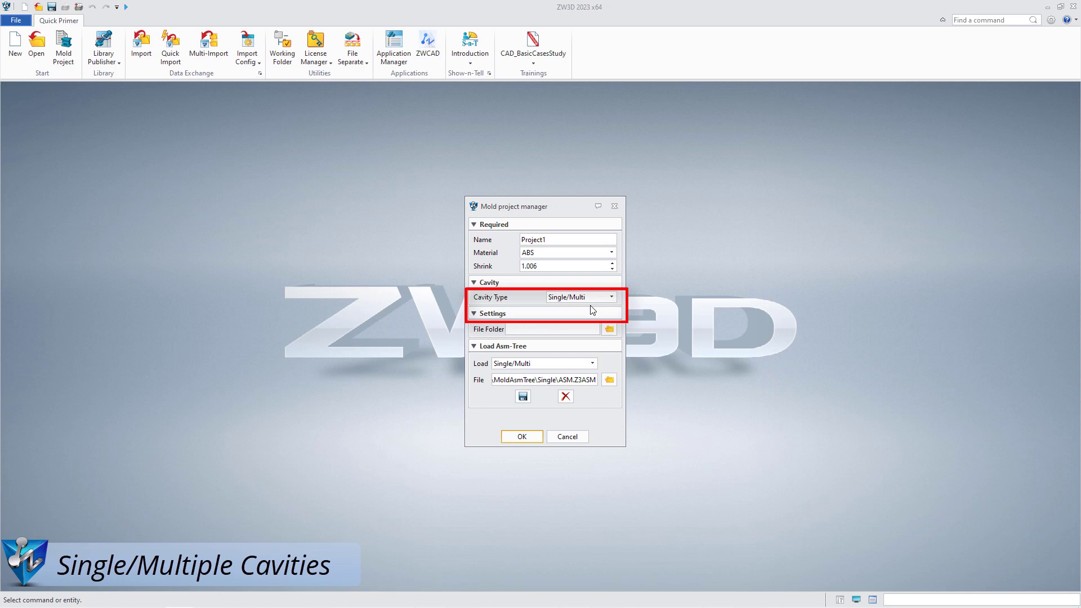
left_click(609, 329)
left_click(413, 229)
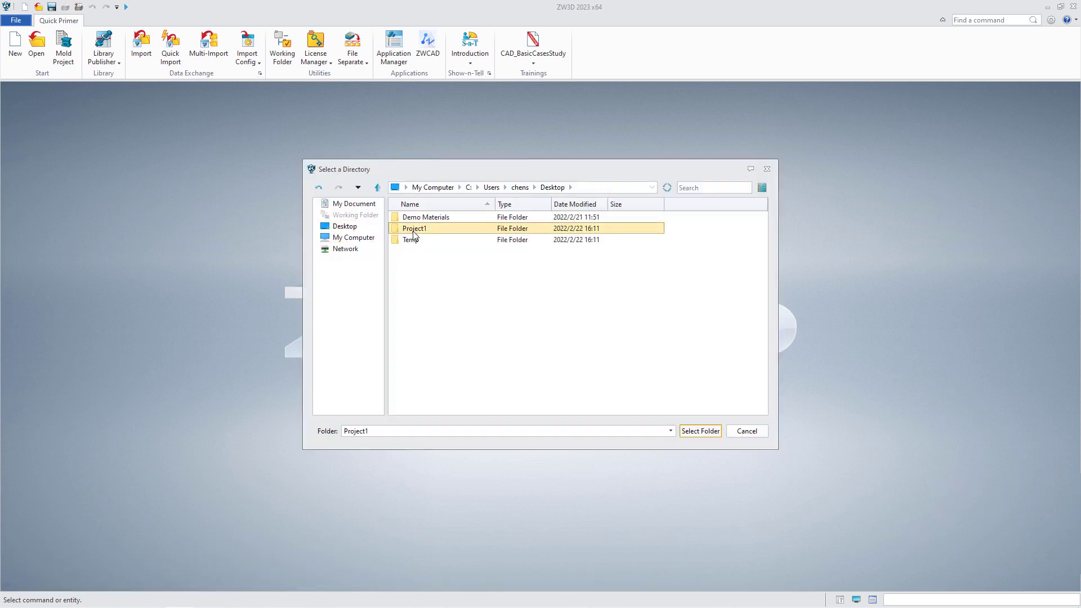
left_click(693, 431)
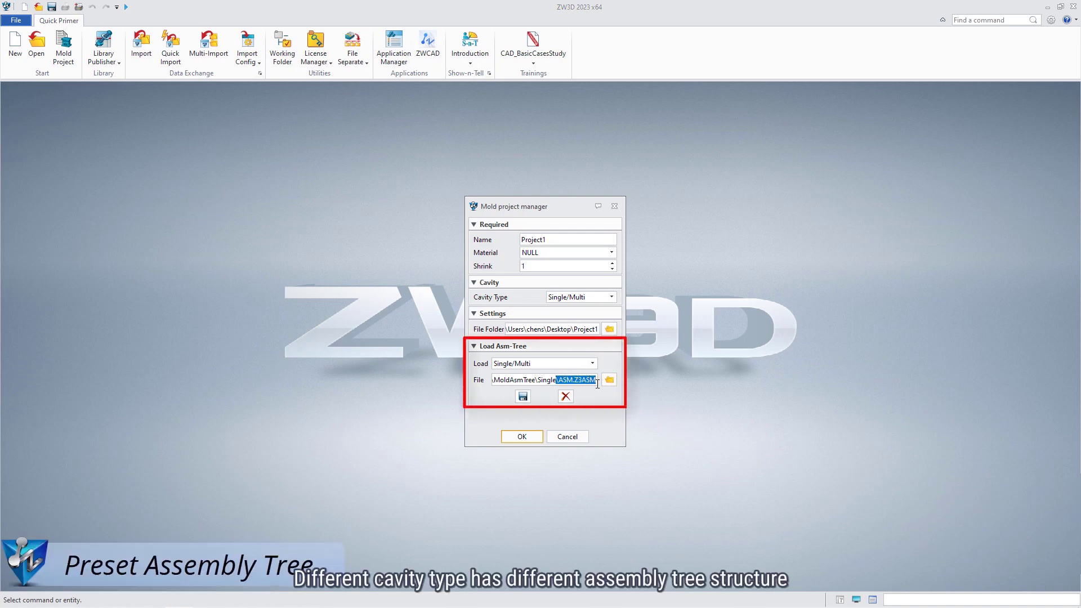
Create the mold project and add ZW02.Z3PRT to the Load Model part list.
left_click(524, 436)
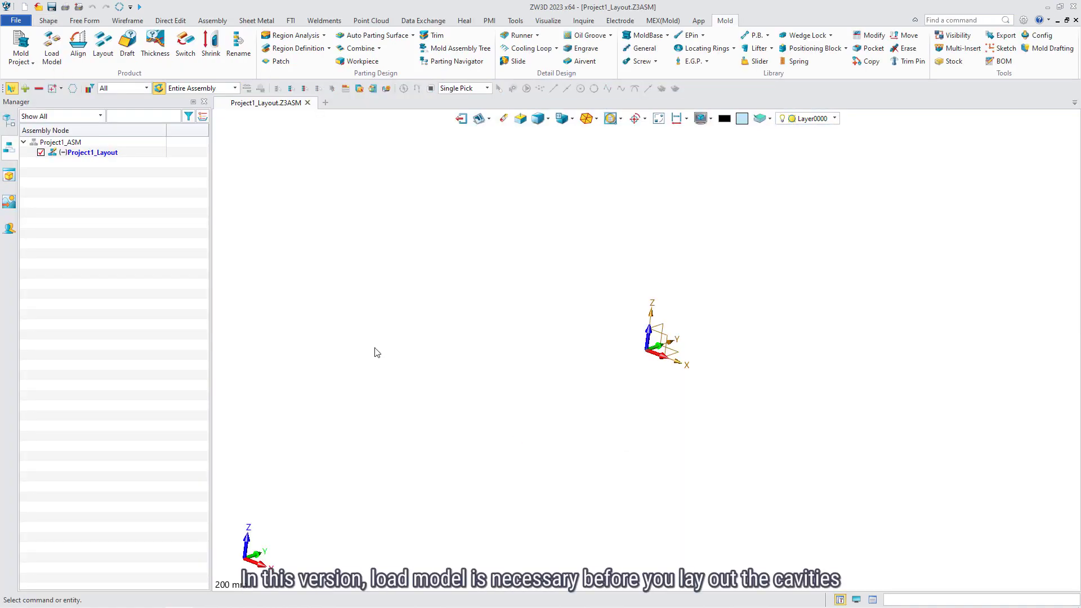
left_click(55, 50)
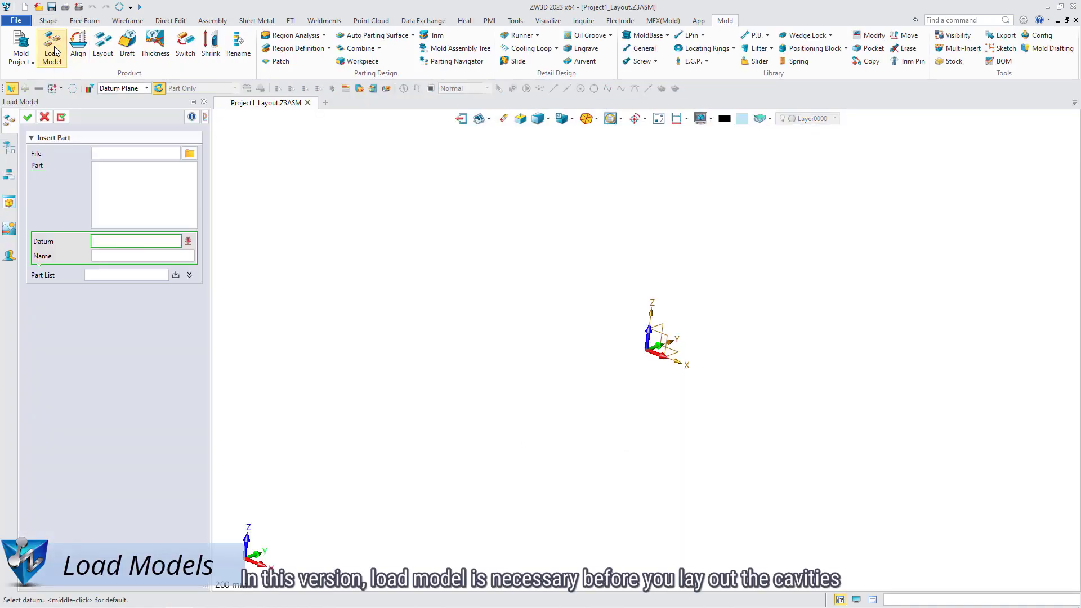
left_click(191, 154)
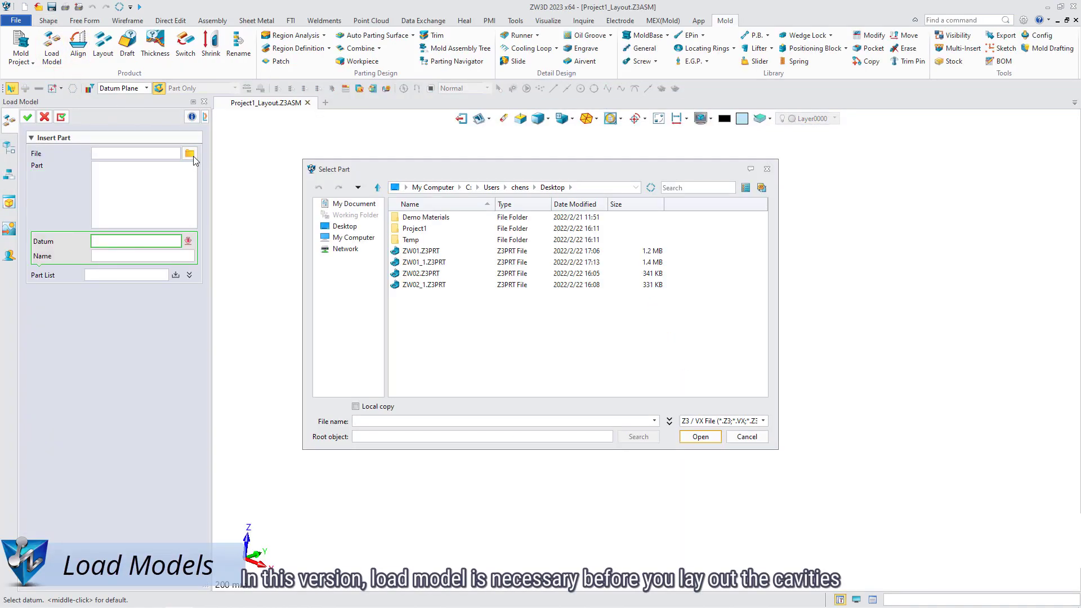
left_click(421, 273)
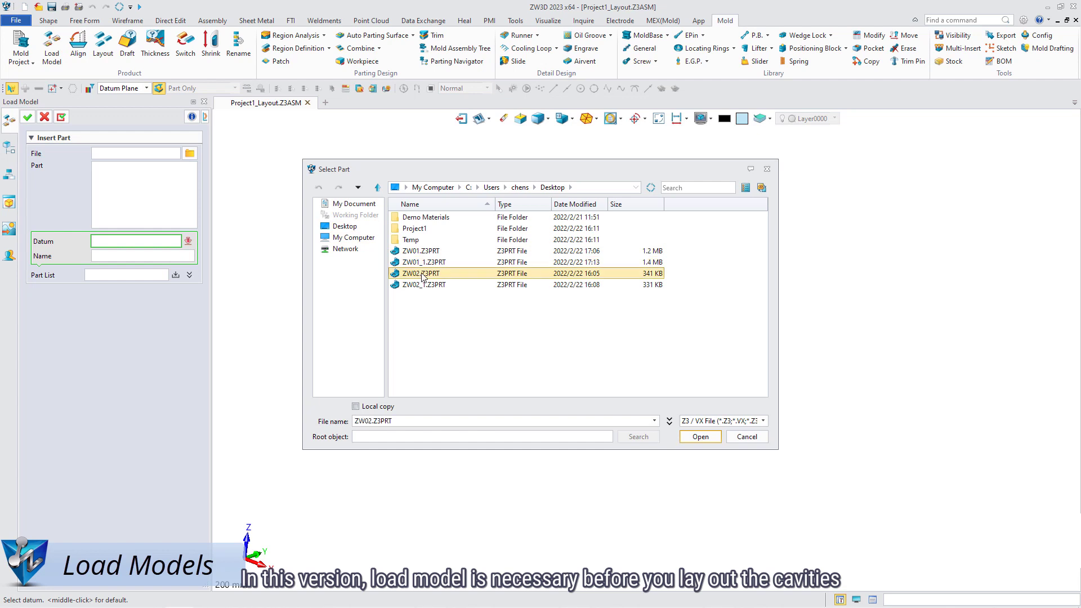
left_click(700, 437)
left_click(175, 206)
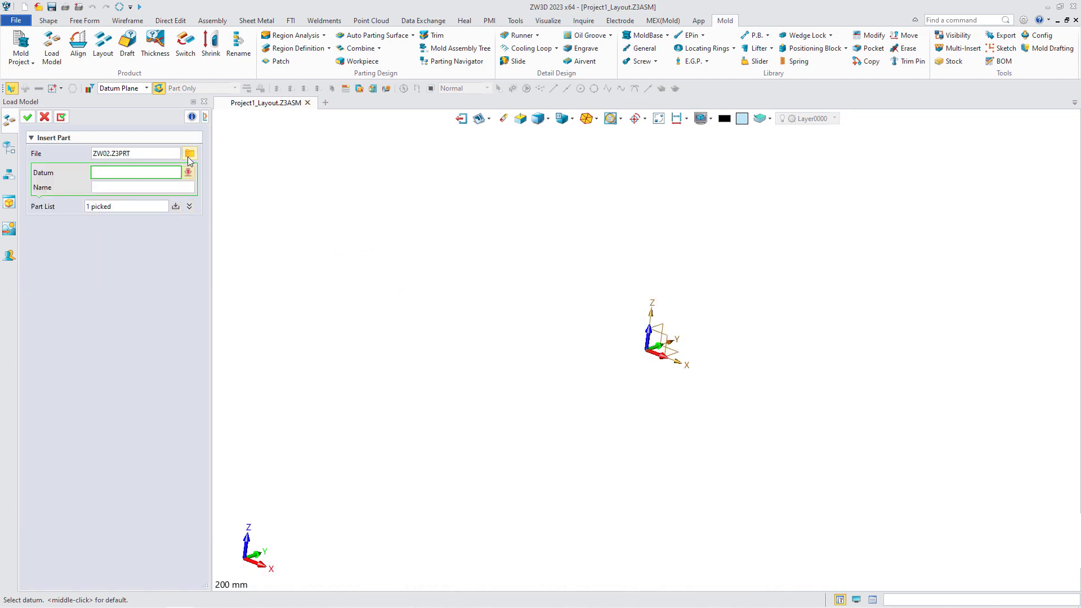
Add ZW02_1.Z3PRT to the part list and load both parts into the layout.
left_click(190, 154)
left_click(423, 284)
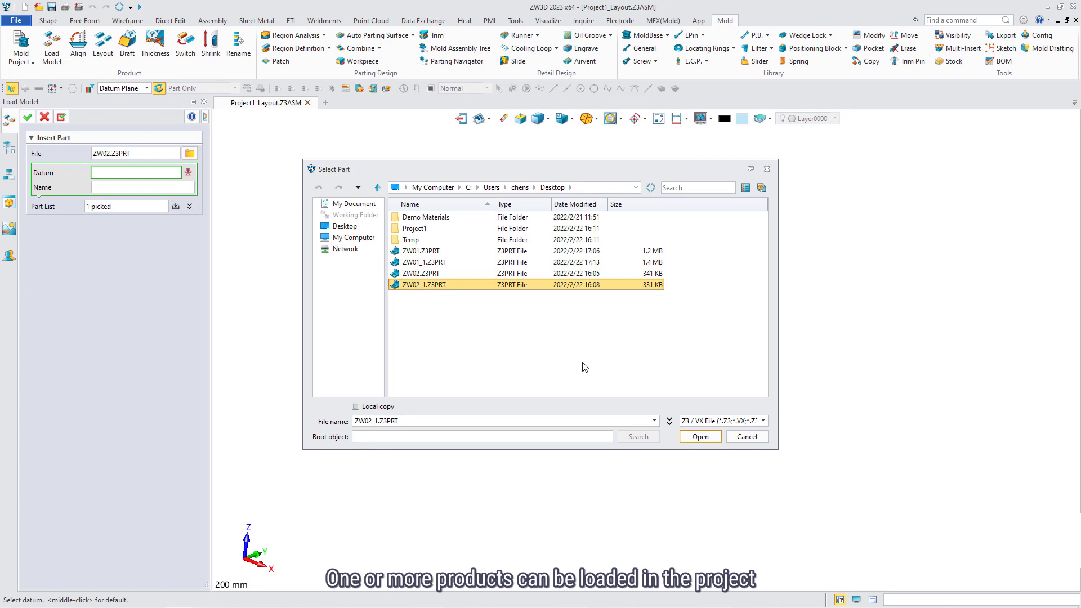
left_click(700, 437)
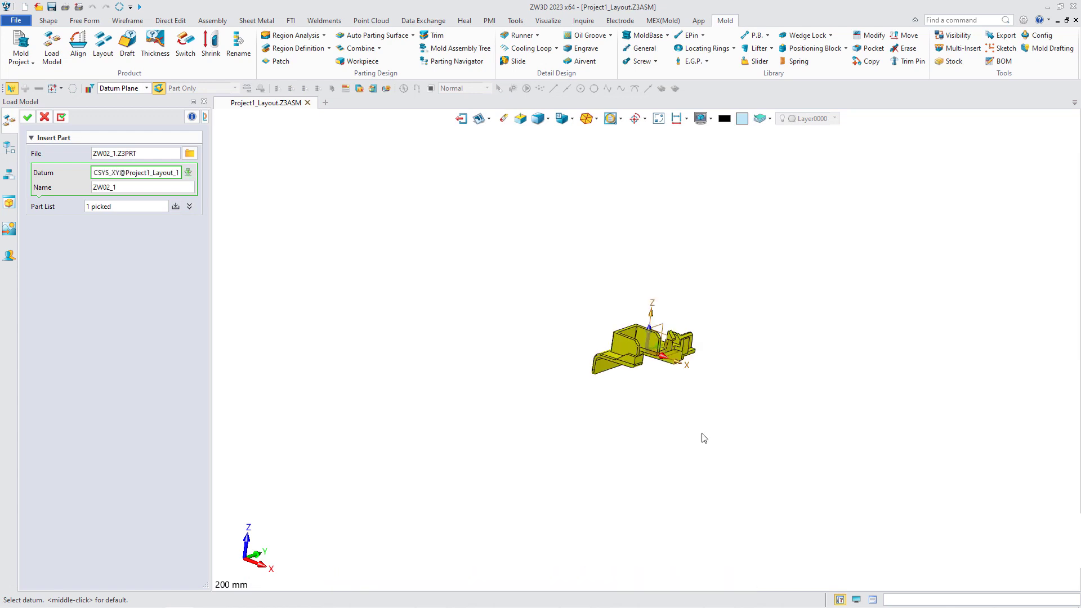
left_click(176, 206)
left_click(26, 116)
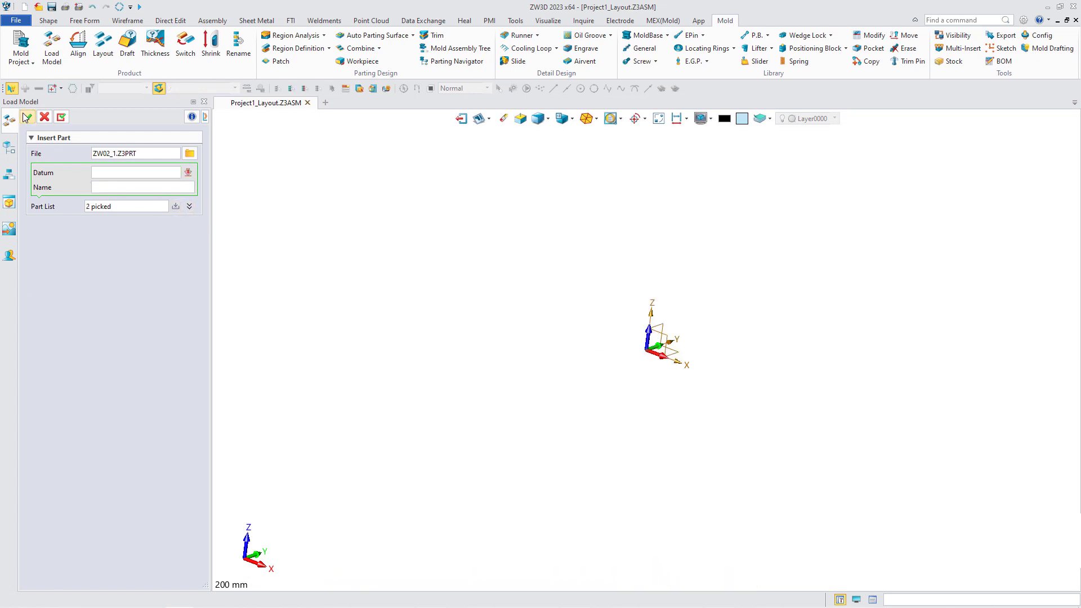
In Layout, set the two products' X positions to -25 and 25.
left_click(103, 49)
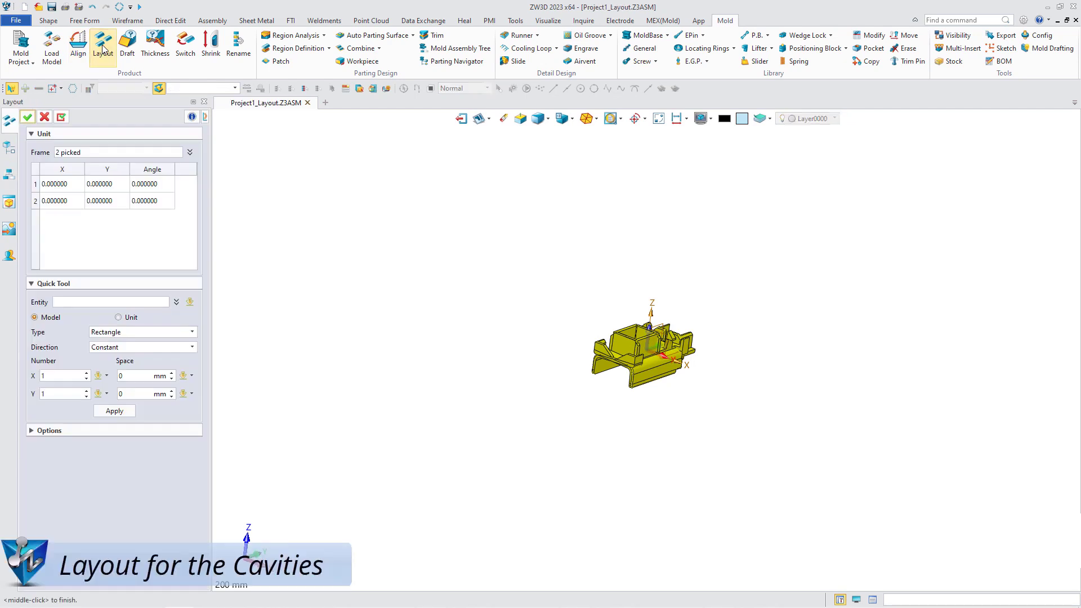
left_click(45, 184)
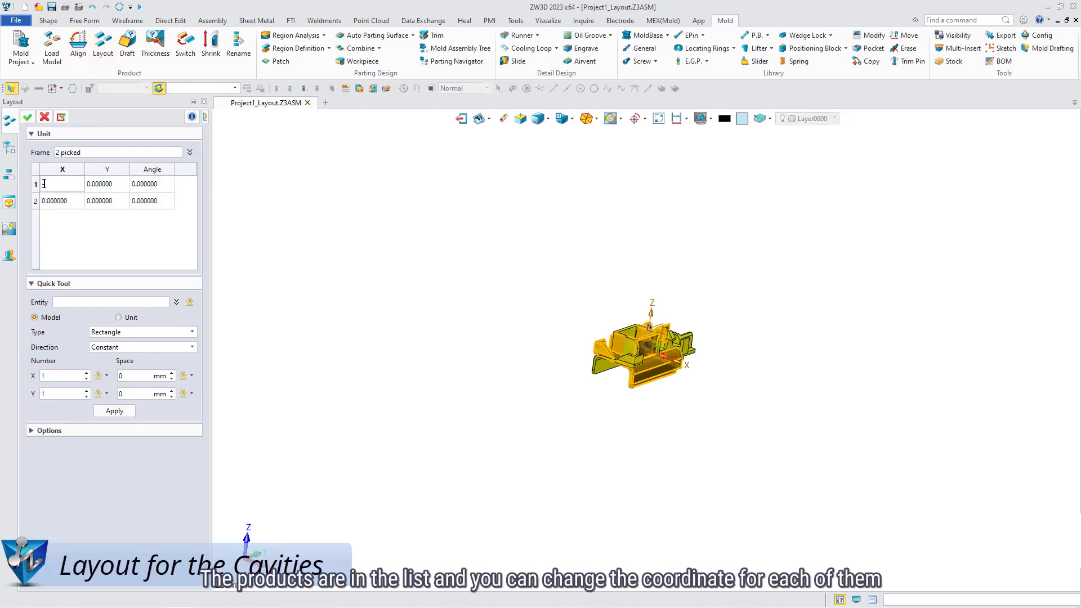
type("-25")
key("Return")
left_click(59, 201)
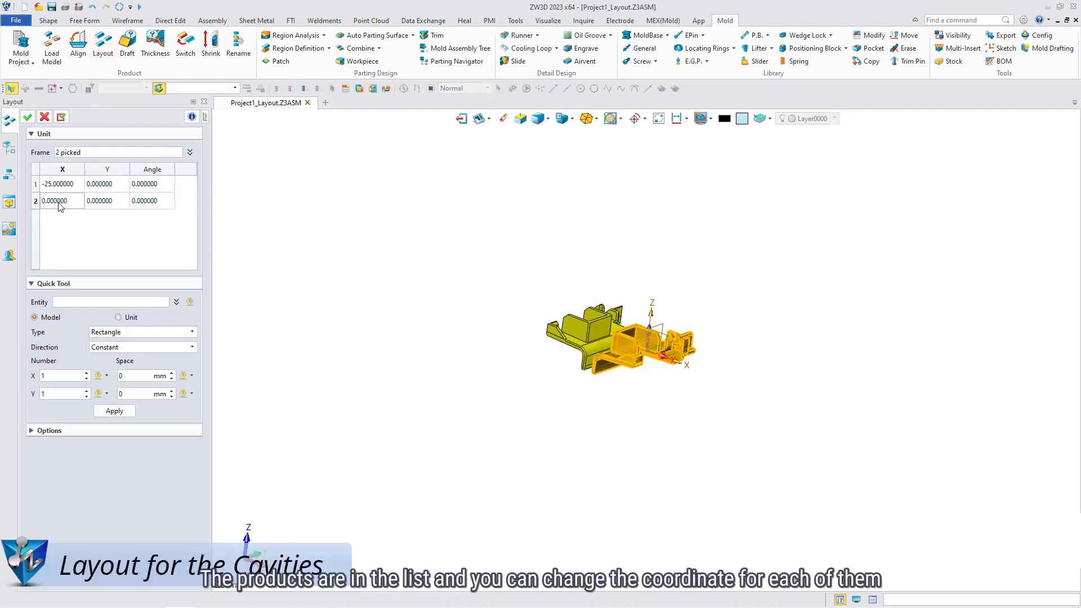
type("25")
key("Return")
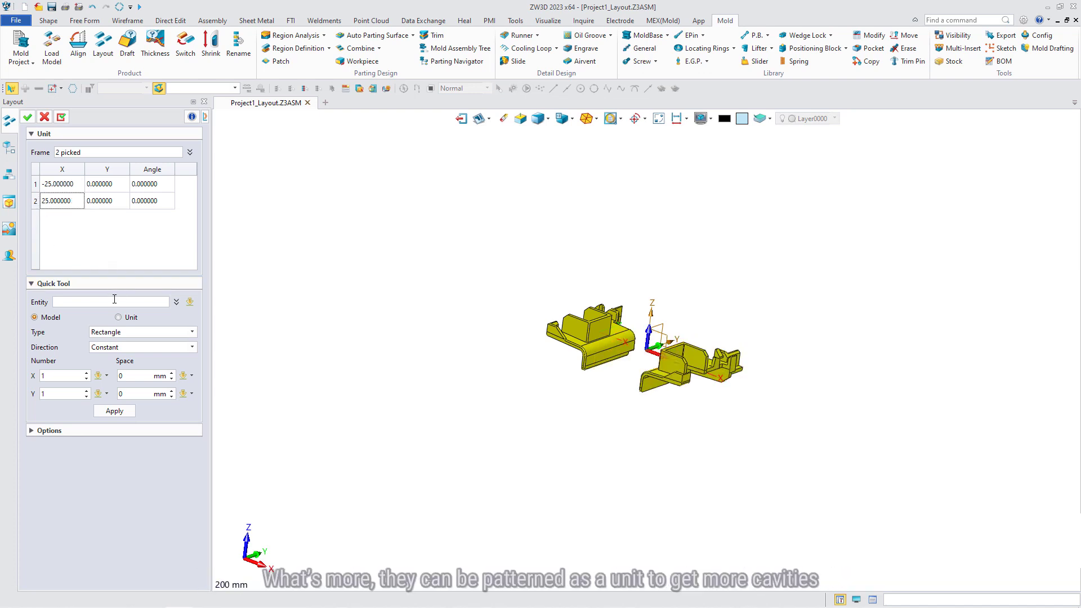
Pattern both products as one unit, 2 copies in Y spaced 70, for four cavities.
left_click(113, 301)
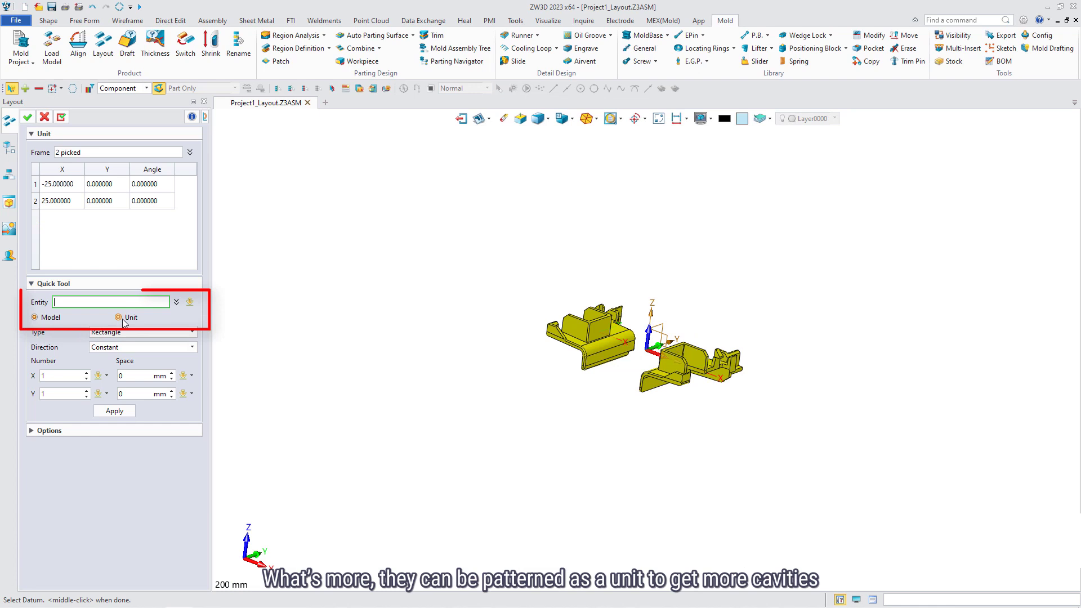
left_click(119, 317)
left_click(606, 336)
left_click(606, 336)
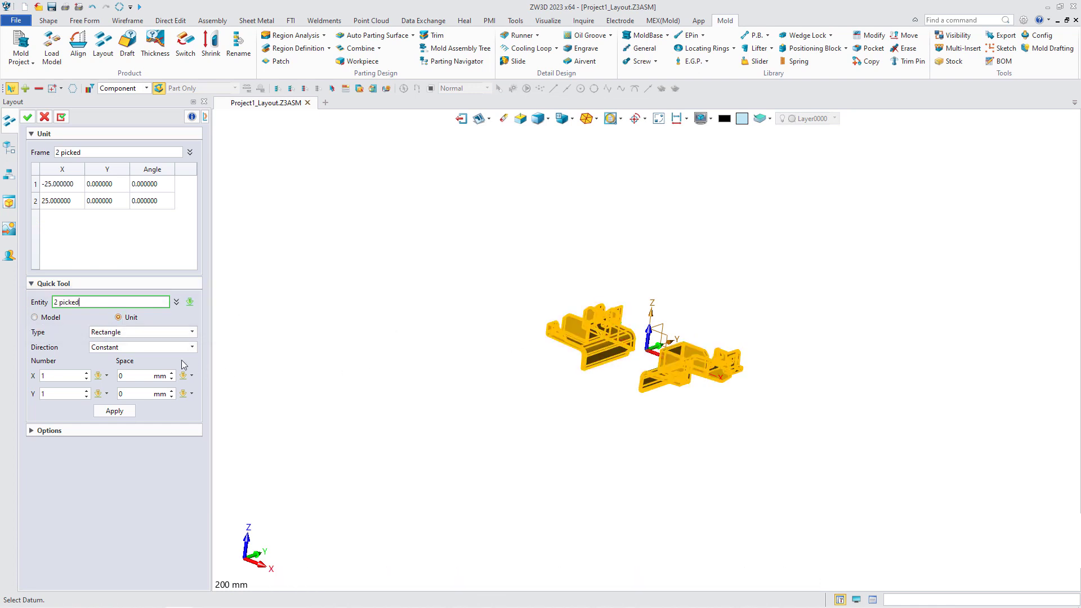
left_click(86, 391)
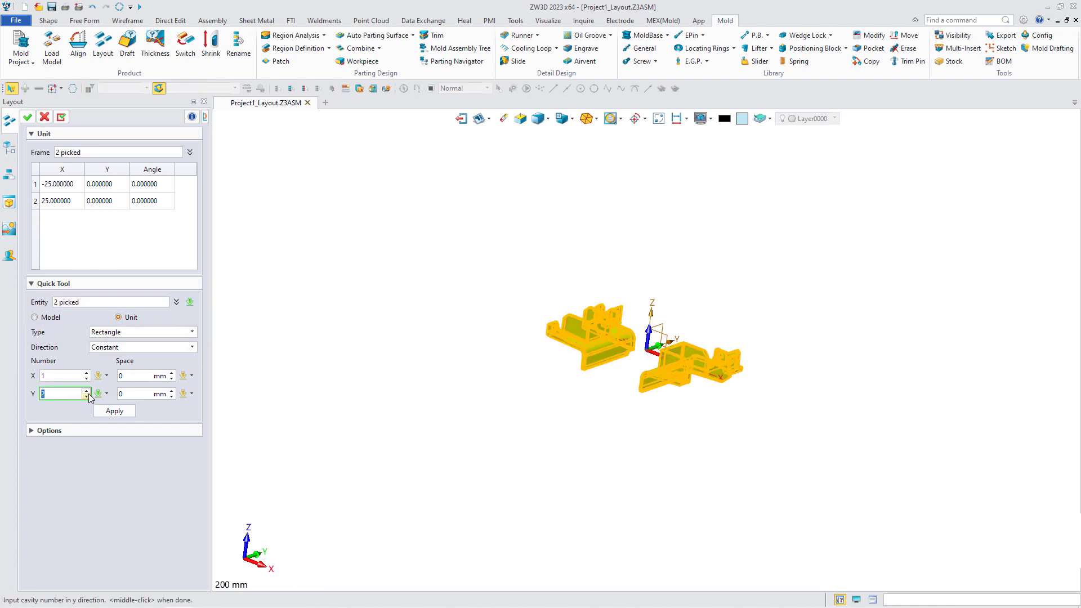
left_click(125, 394)
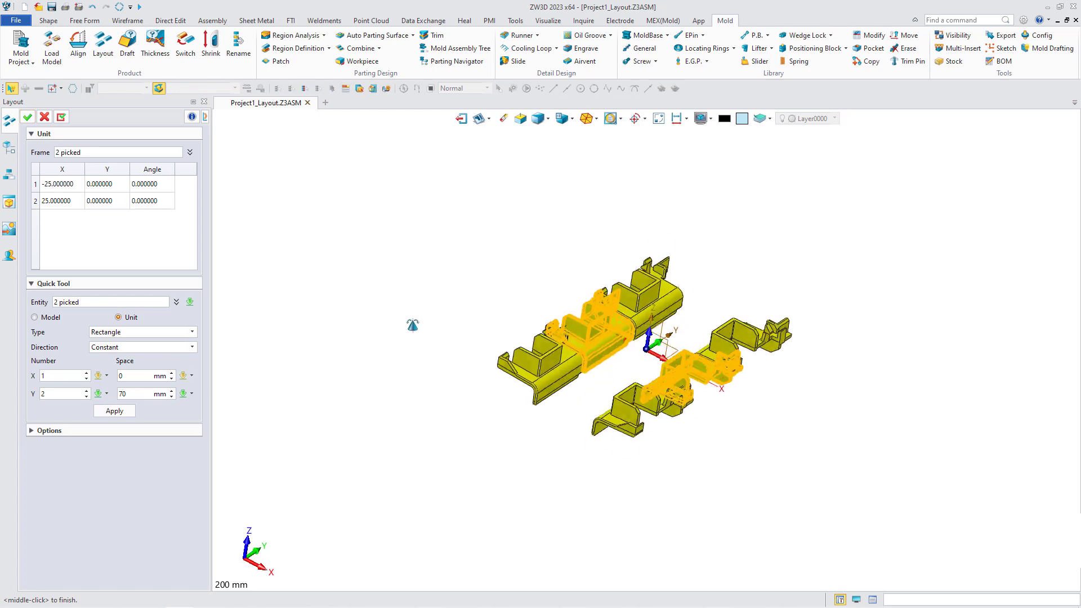
left_click(114, 411)
Accept the four-cavity layout, then run Region Analysis and Region Definition on ZW02_1.
left_click(27, 116)
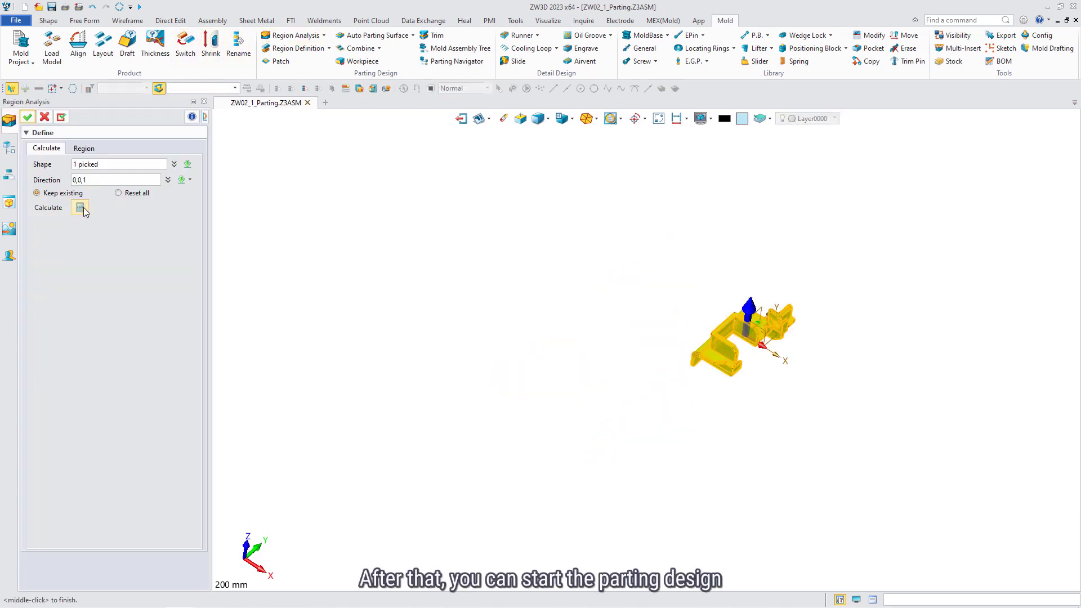
left_click(80, 208)
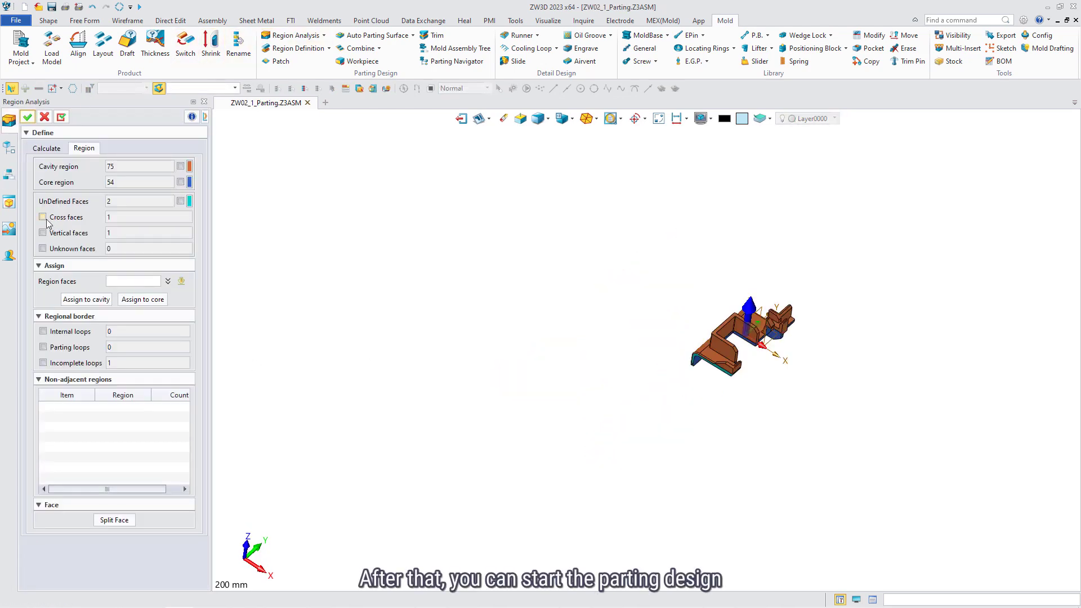
left_click(27, 116)
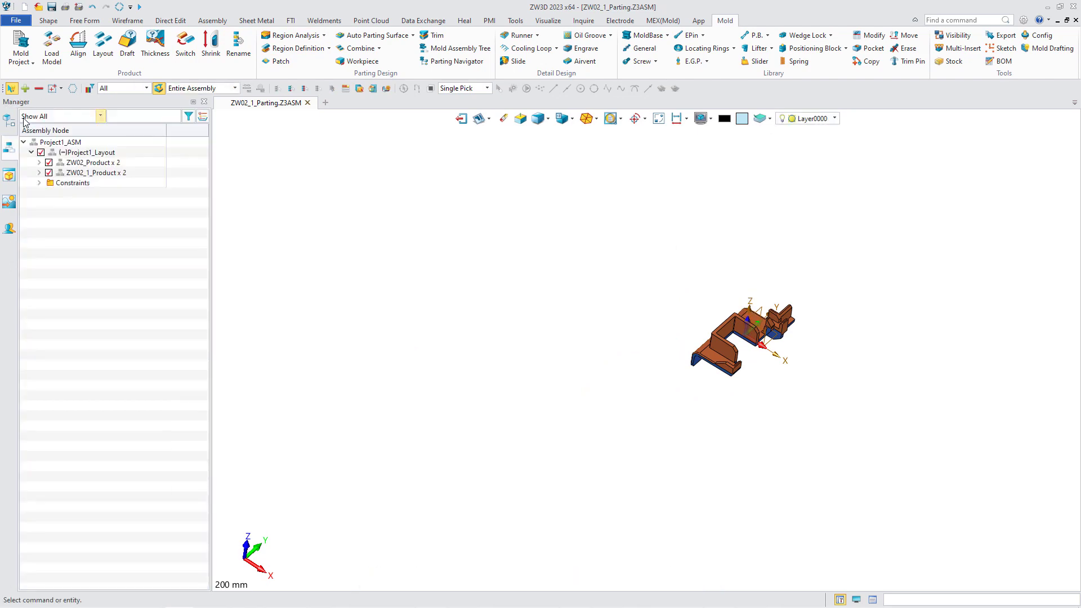
left_click(298, 48)
left_click(28, 118)
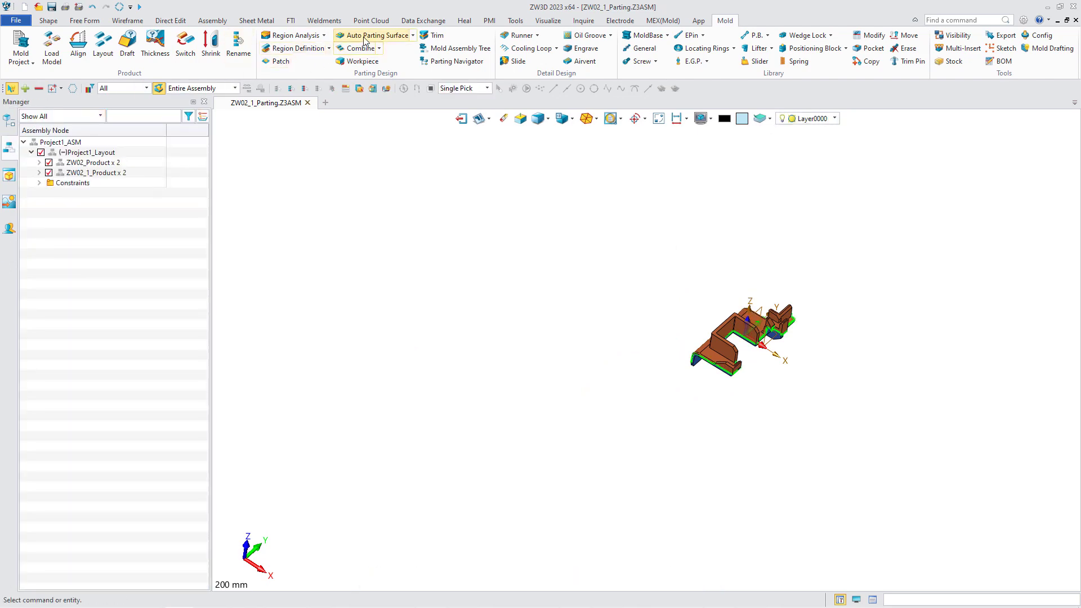
Add a 40×70×30 workpiece, trim it into cavity and core, and load the template Asm-Tree.
left_click(358, 61)
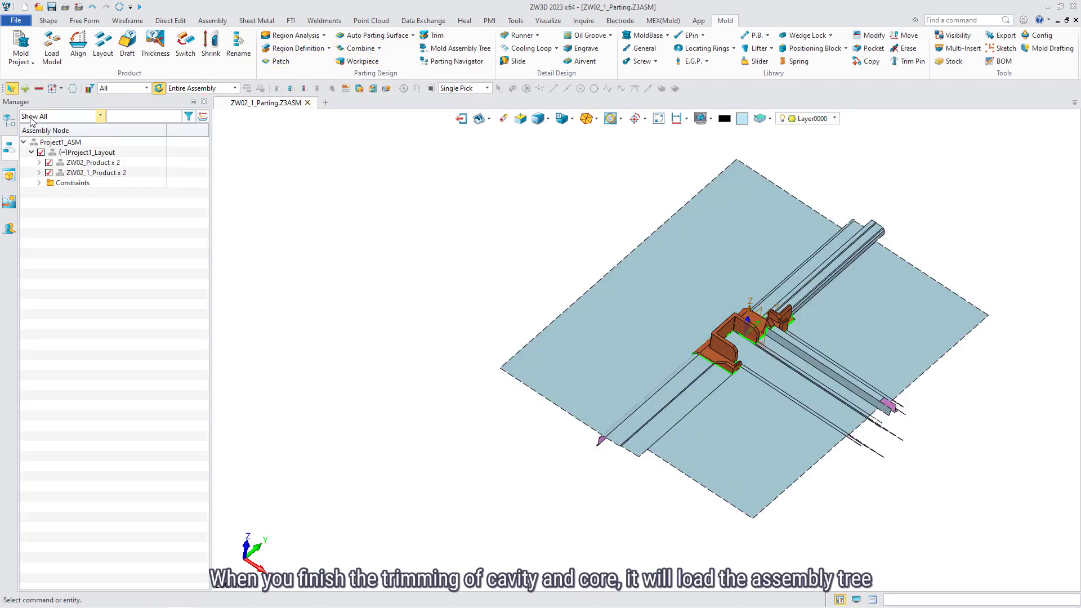
left_click(354, 62)
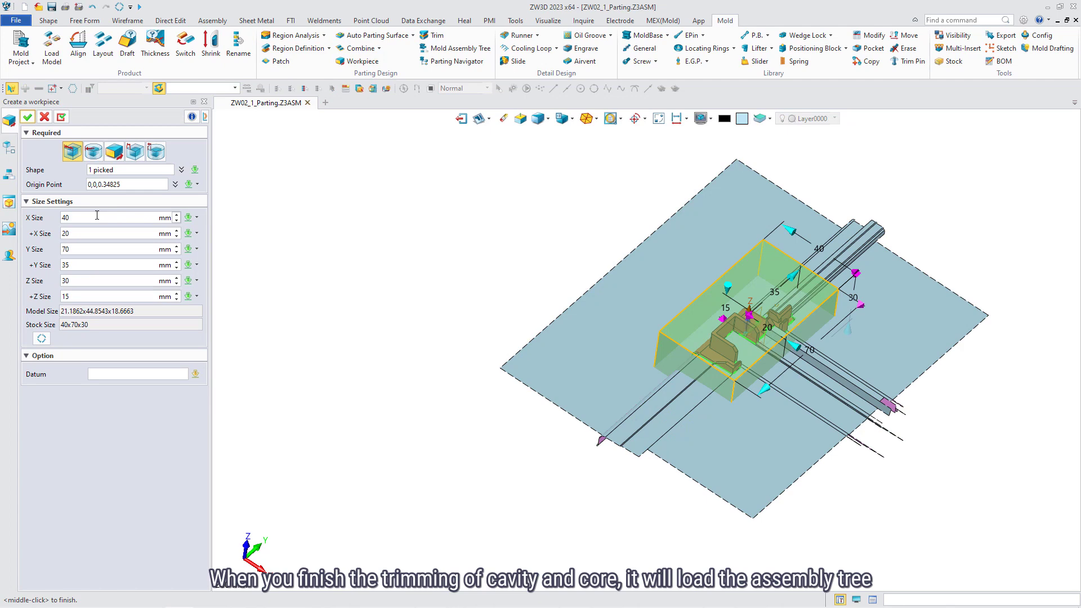
left_click(28, 116)
left_click(433, 35)
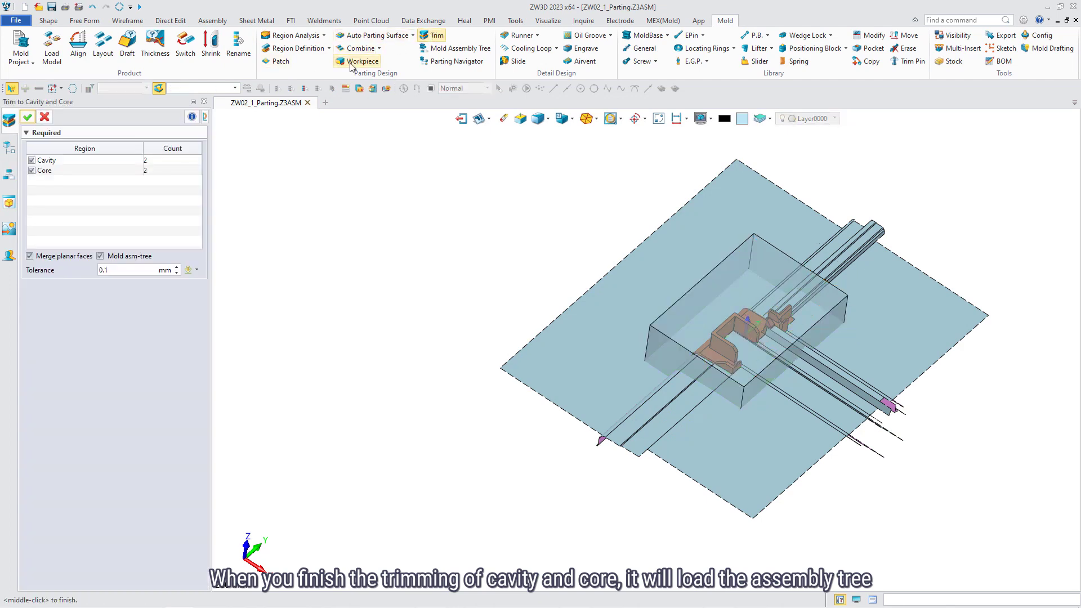
left_click(27, 116)
left_click(648, 355)
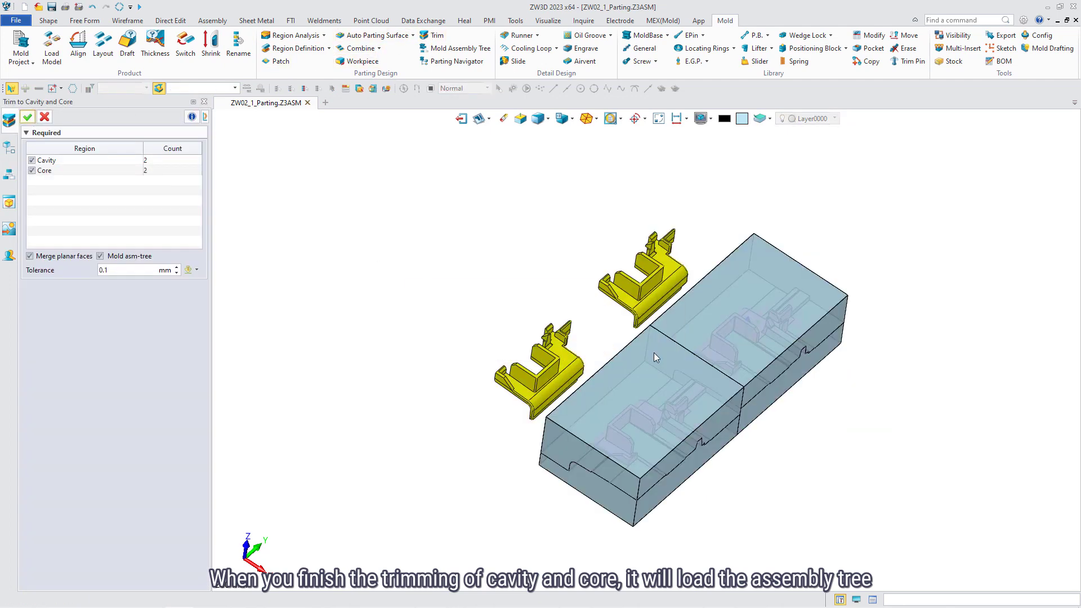
left_click(561, 352)
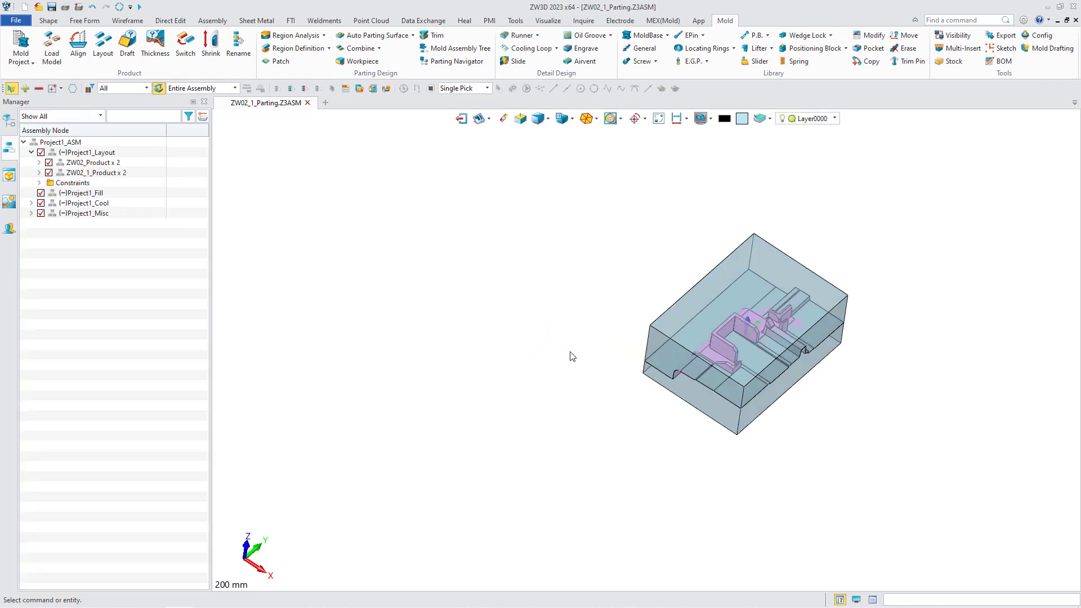
Switch the active product to ZW02_Product.
left_click(187, 49)
left_click(264, 163)
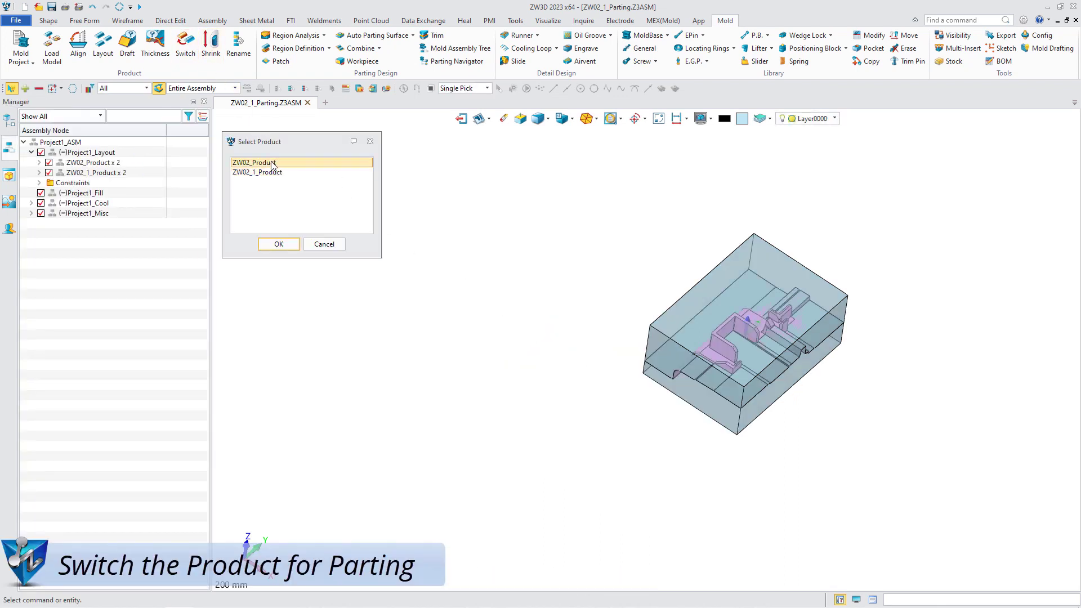
left_click(280, 244)
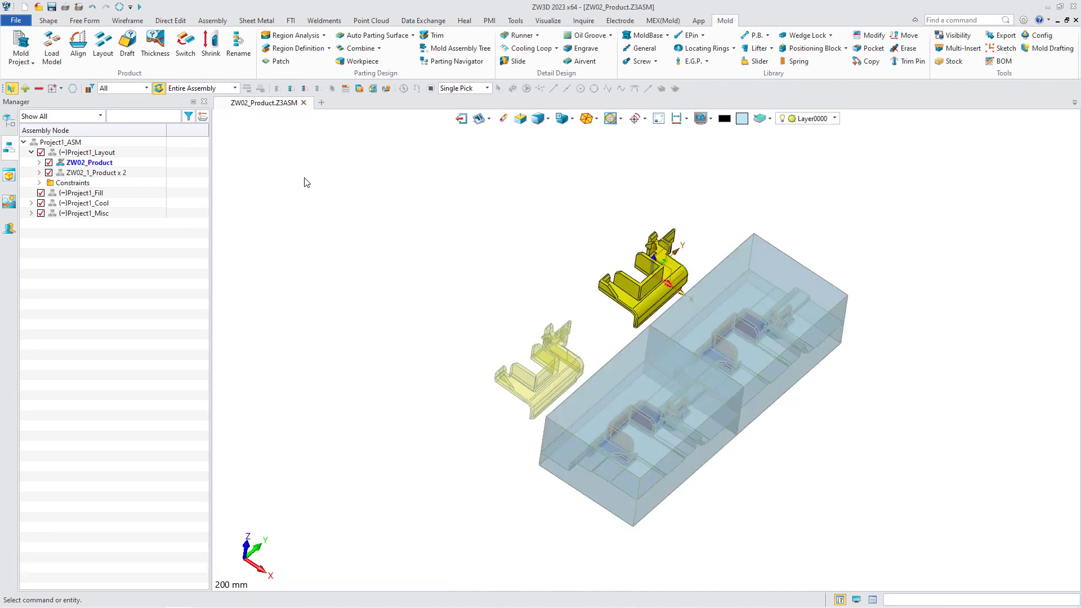
Run Region Analysis assigning the remaining cross face to core, then define regions and patch.
left_click(295, 35)
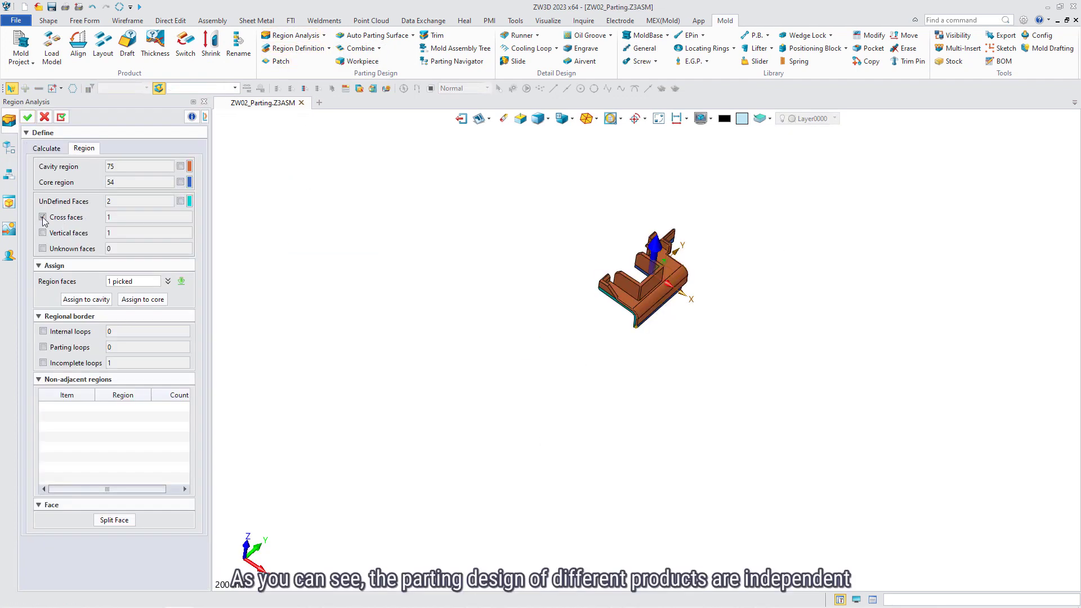
left_click(141, 300)
left_click(26, 117)
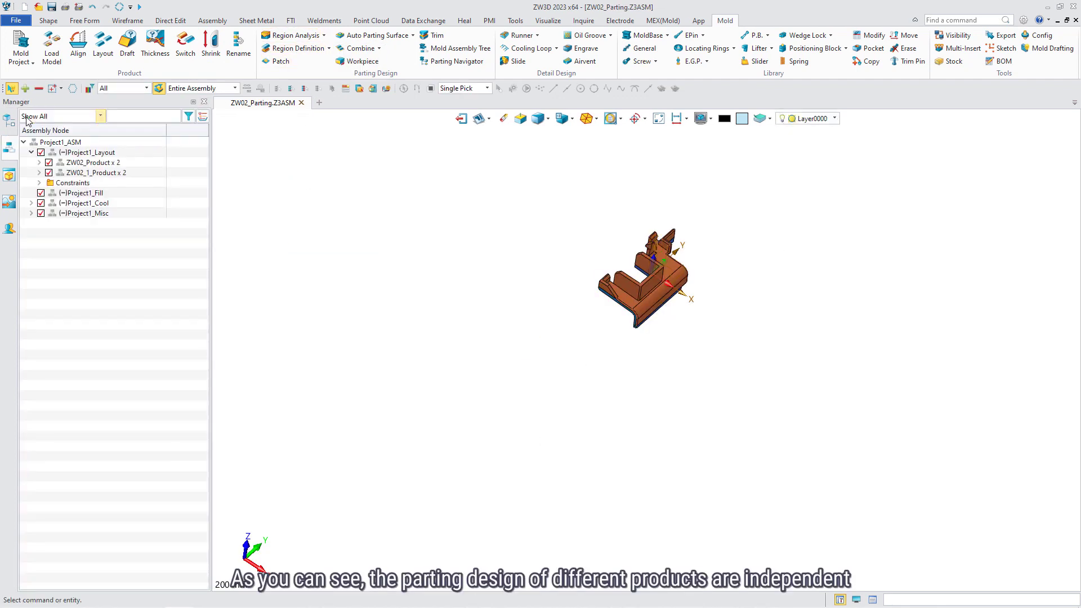
left_click(278, 48)
left_click(281, 61)
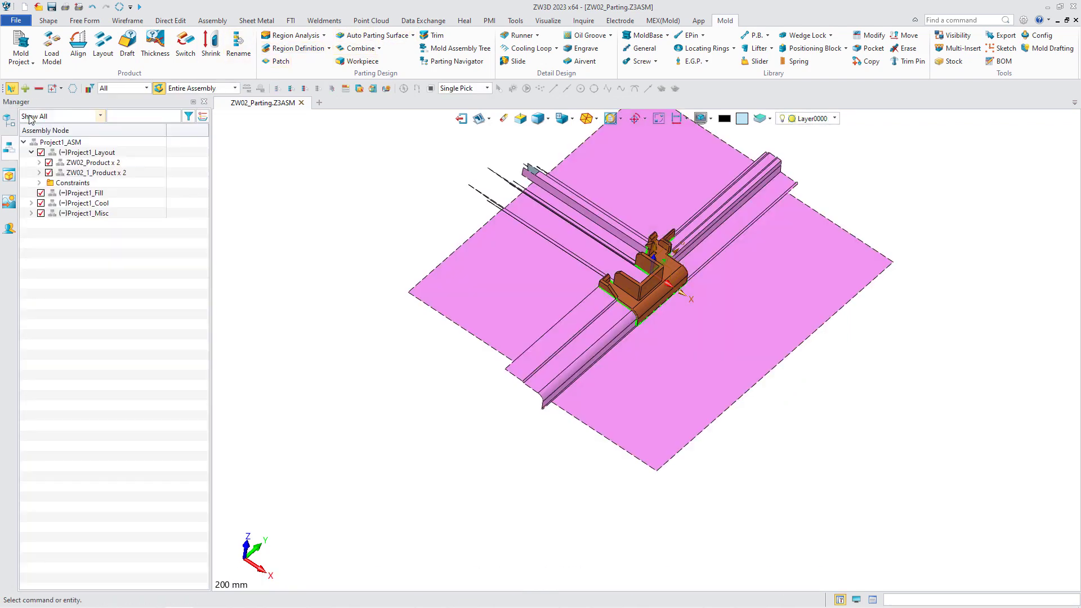
Add a workpiece, trim it into cavity and core, and load the template Asm-Tree.
left_click(350, 62)
left_click(61, 219)
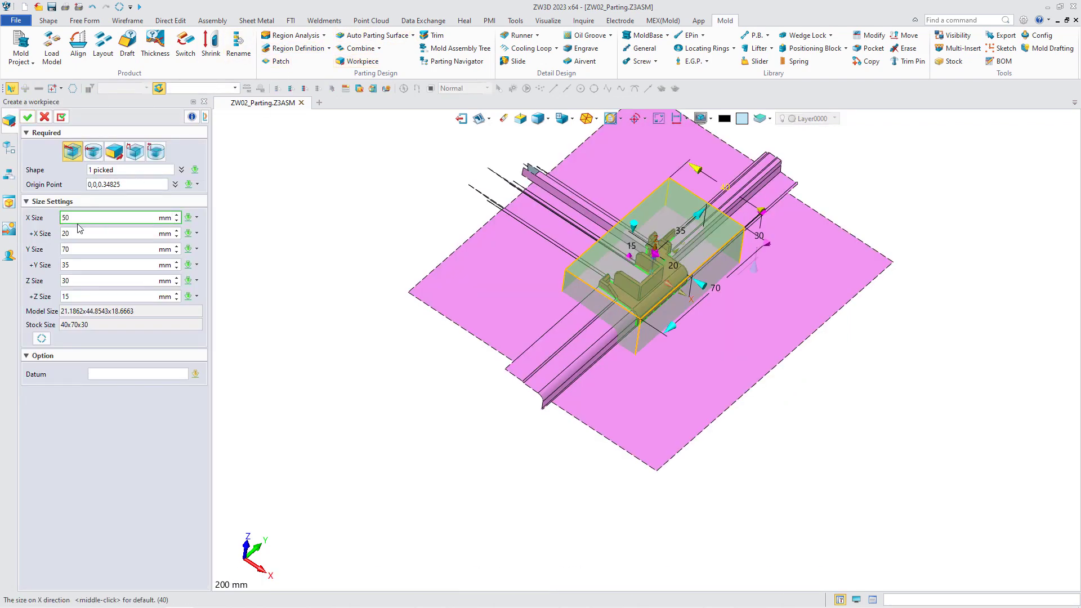
left_click(26, 117)
left_click(432, 35)
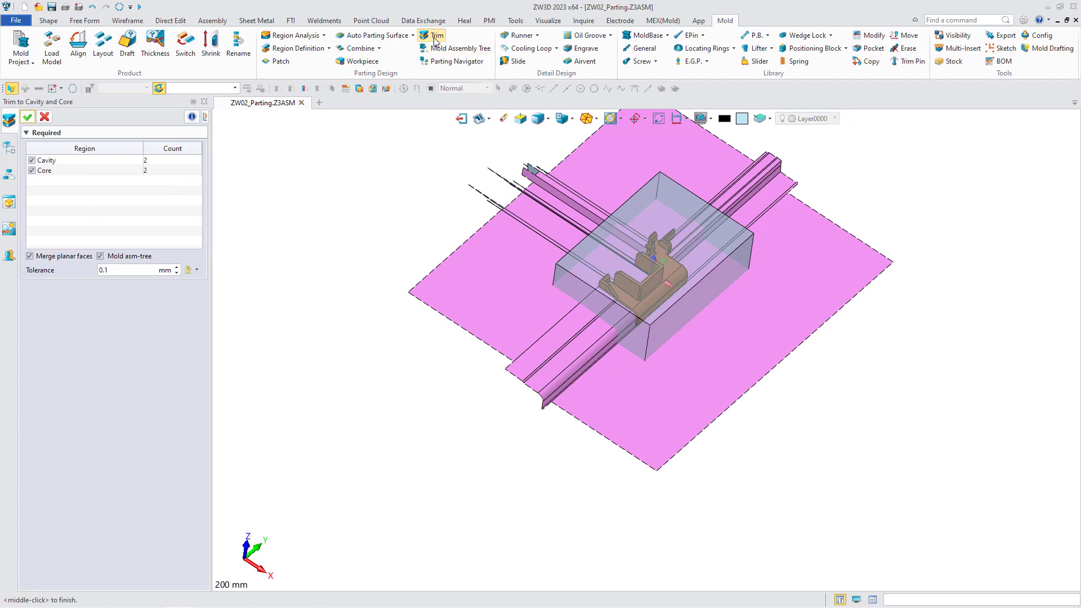
left_click(28, 118)
left_click(648, 354)
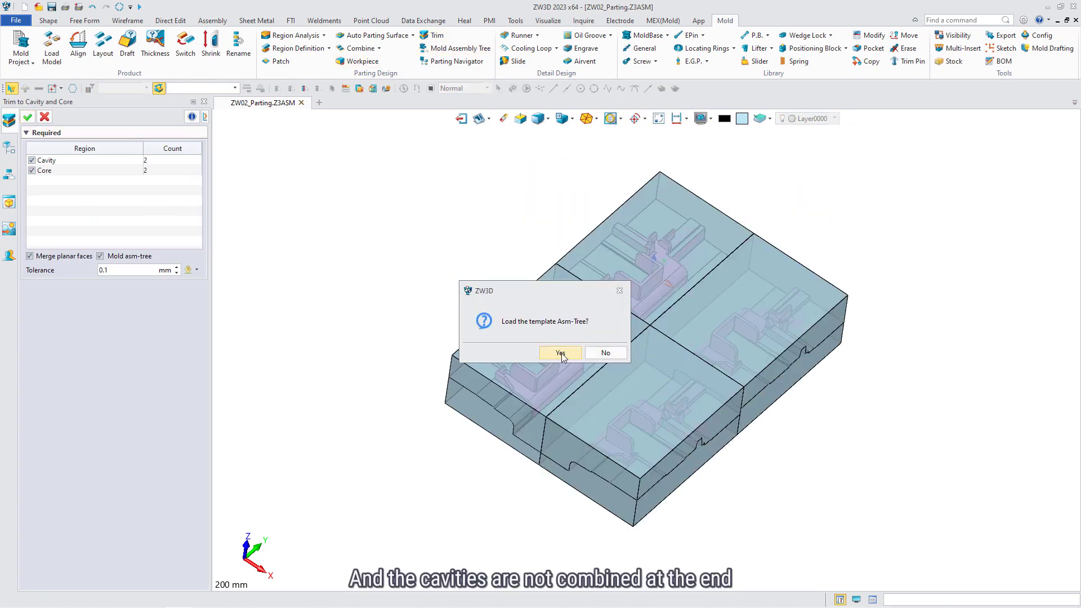
left_click(559, 355)
scroll(647, 341, "up", 5)
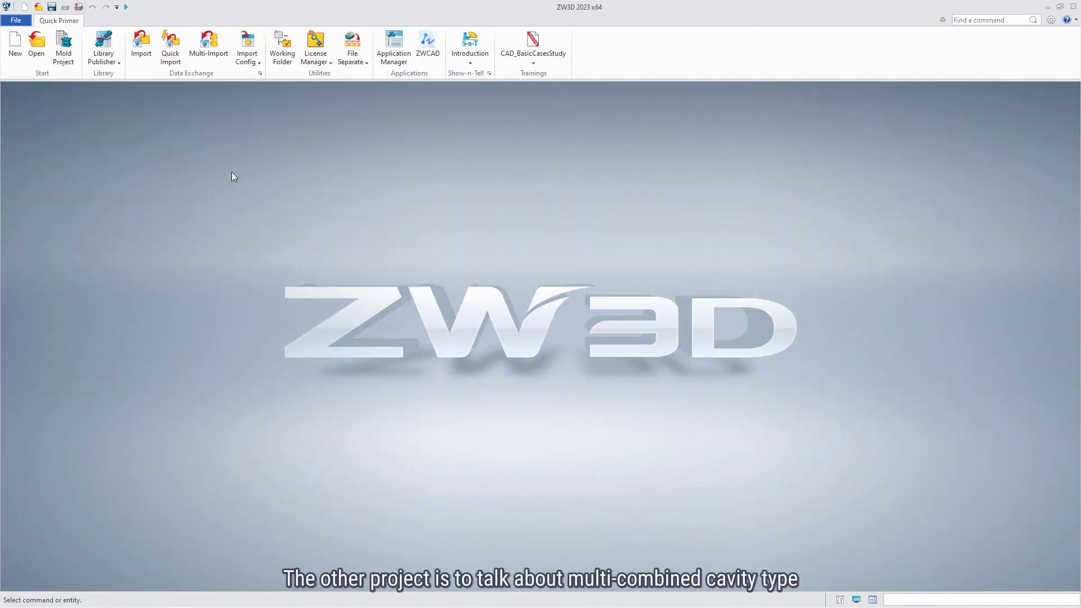
Name the new mold project Project2 with PA6 material and Multi-Combined cavity type.
left_click(63, 48)
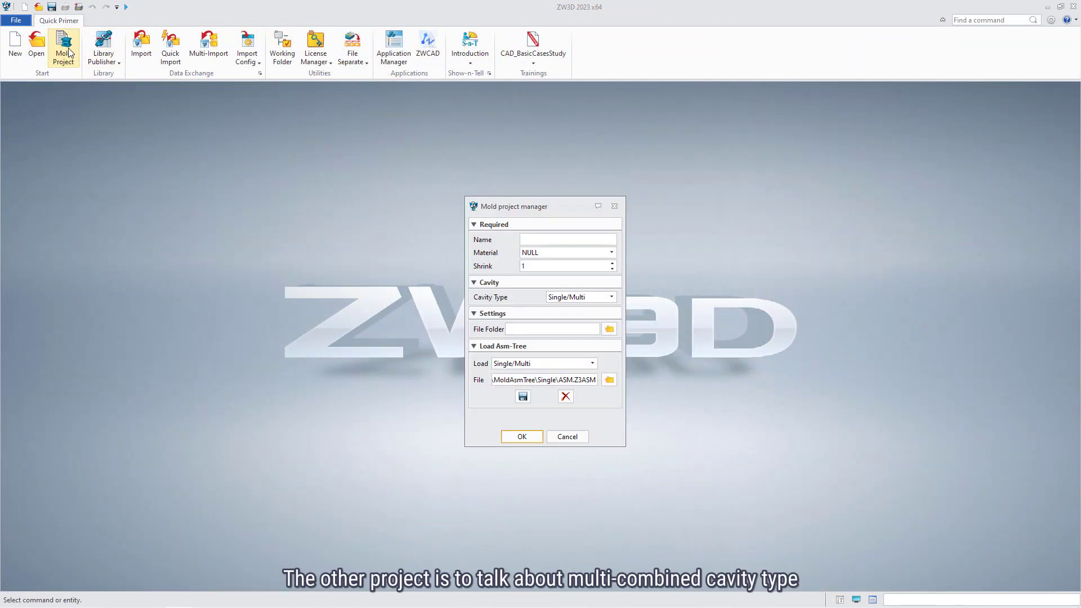
type("Project2")
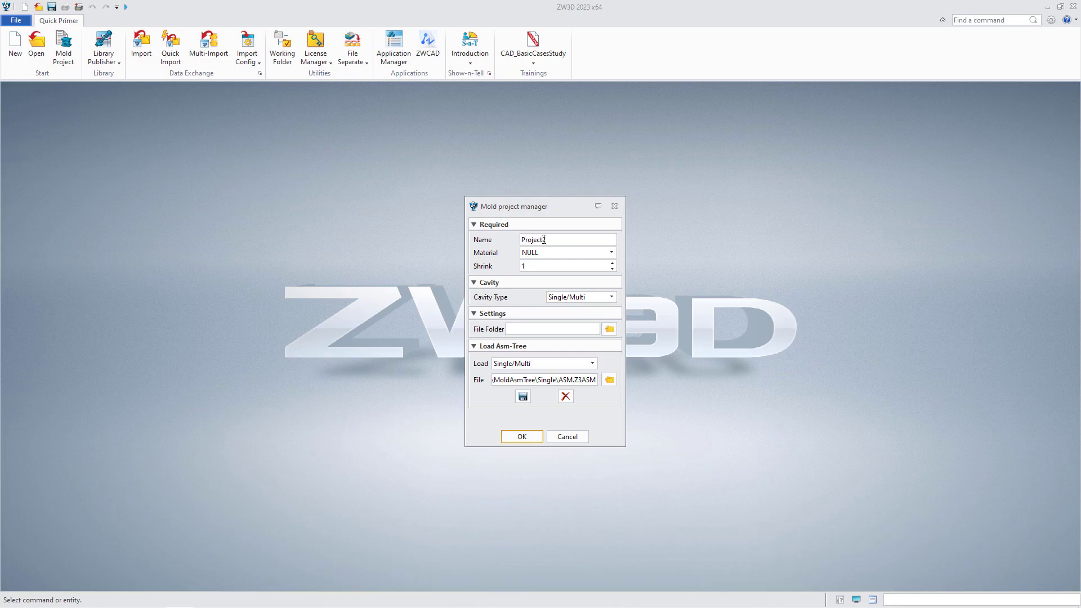
left_click(562, 256)
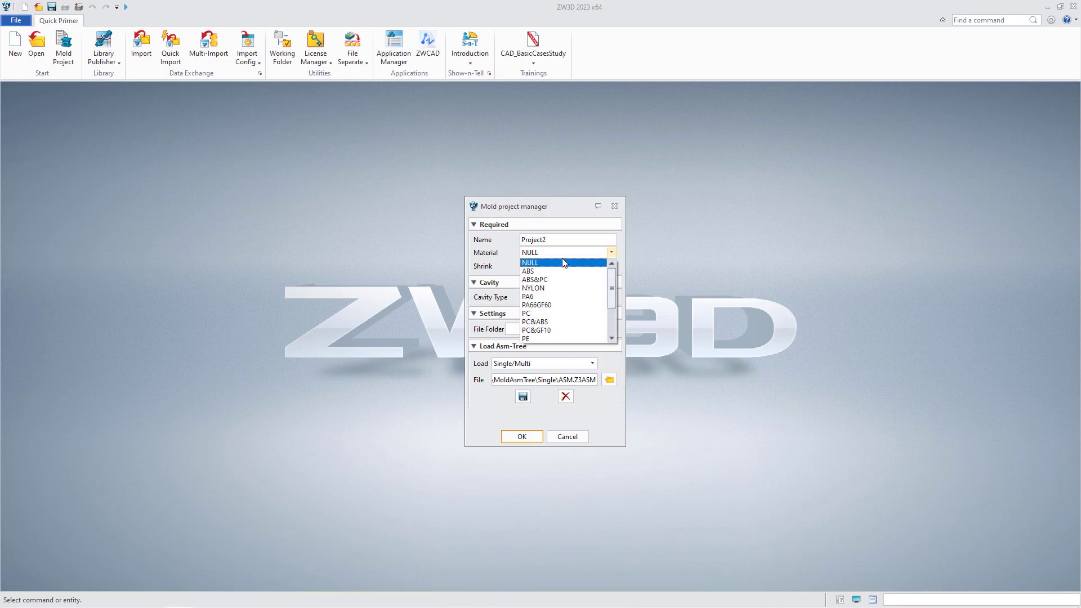
left_click(569, 299)
left_click(574, 299)
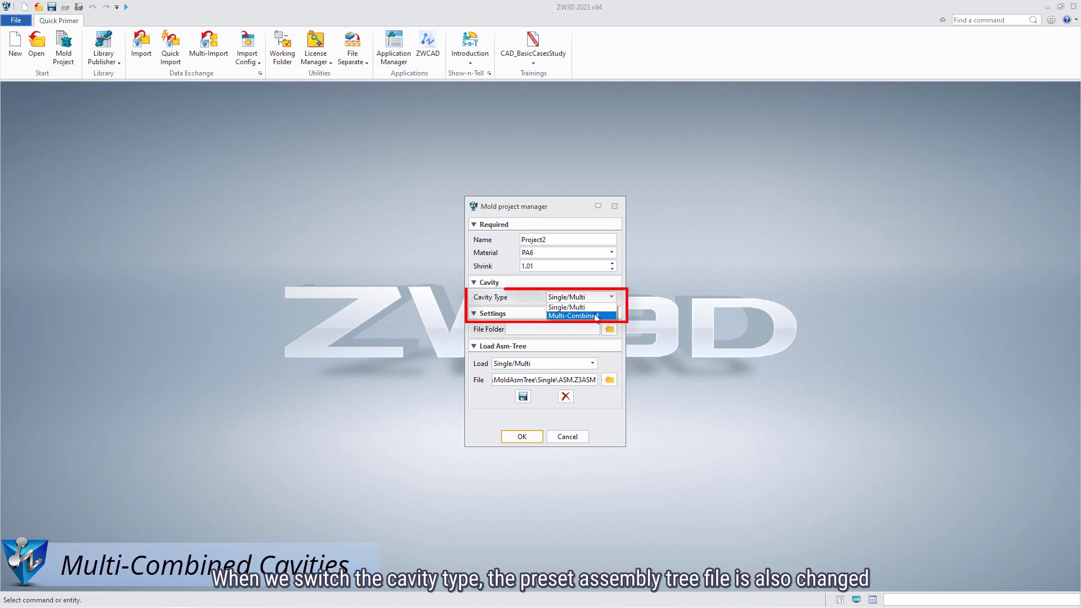
left_click(596, 316)
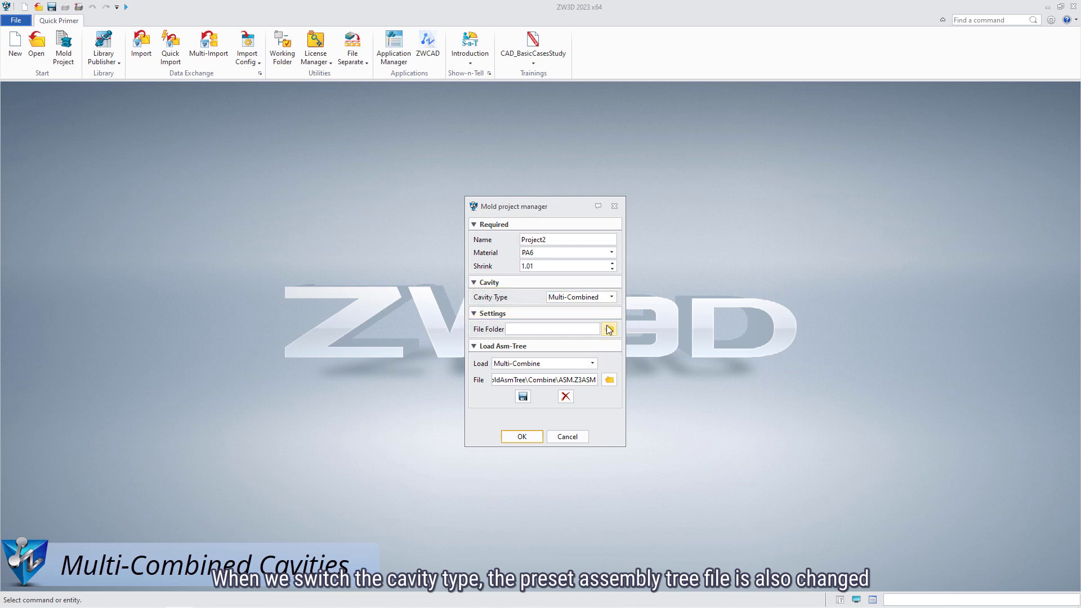
Set the project folder to Desktop\Project2 and create the project.
left_click(608, 329)
left_click(349, 227)
left_click(417, 240)
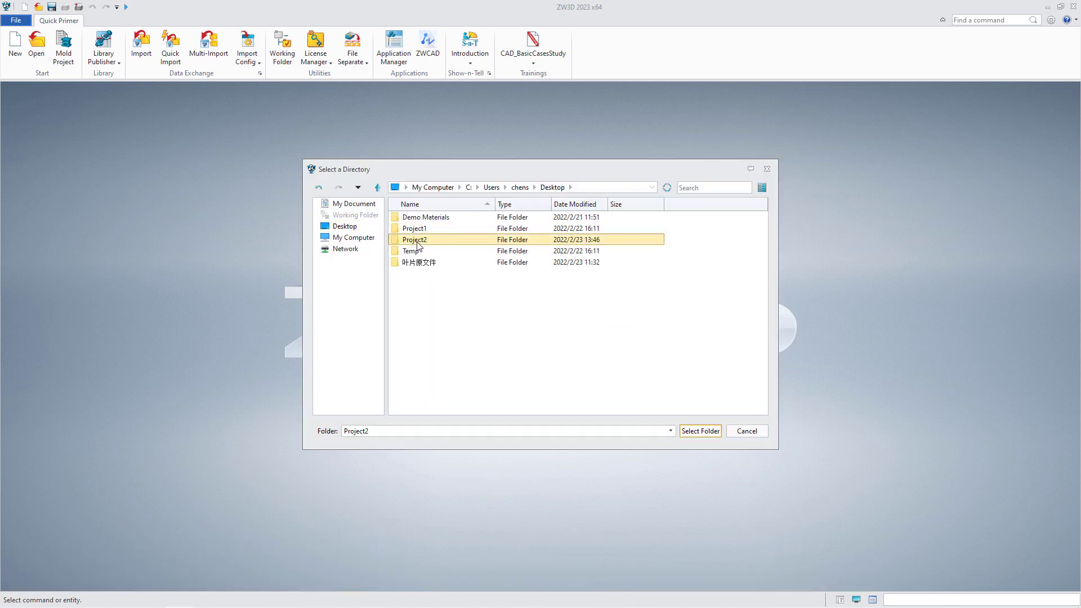
left_click(693, 430)
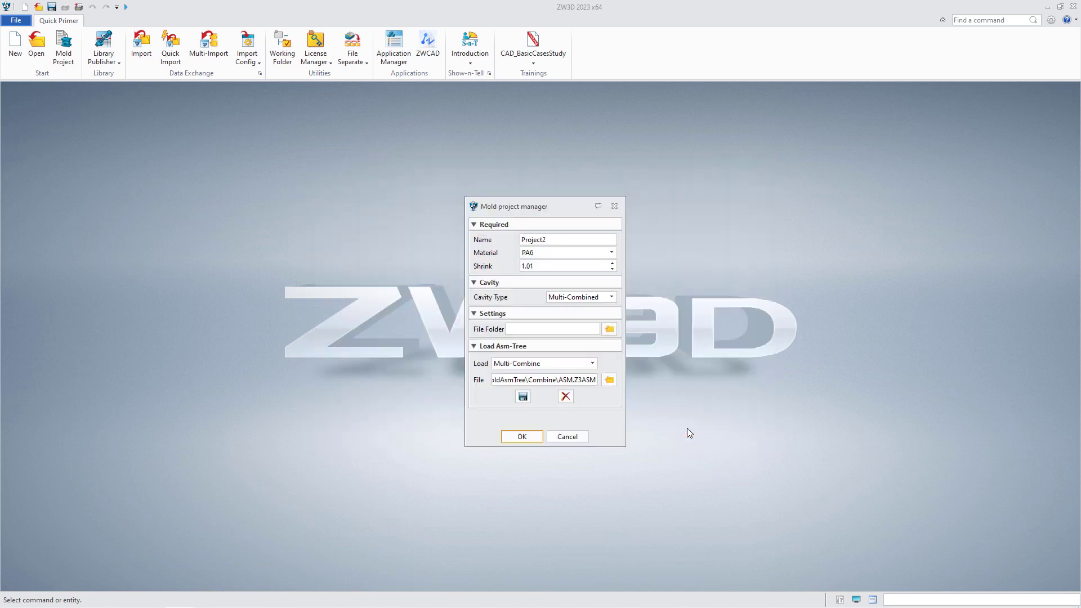
left_click(535, 438)
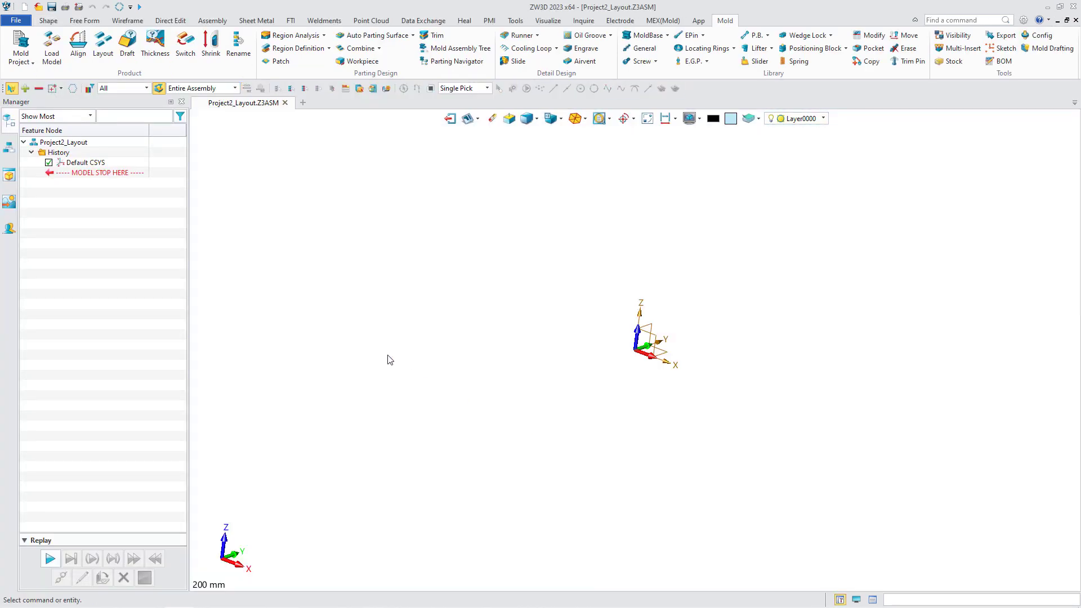
Load ZW01_1.Z3PRT into Project2_Layout at the default coordinate system.
left_click(51, 48)
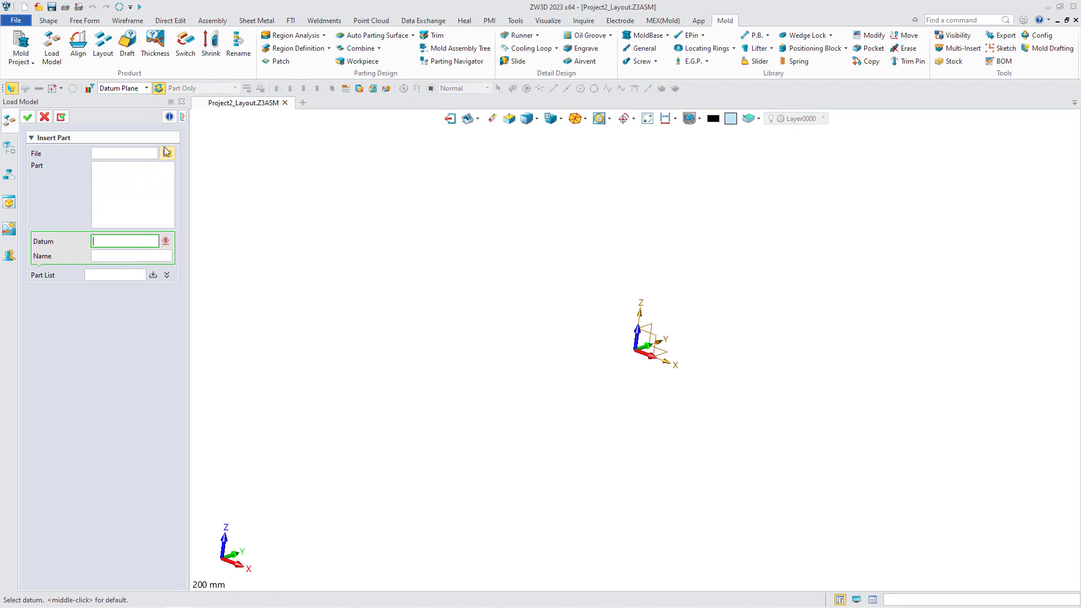
left_click(167, 153)
left_click(427, 284)
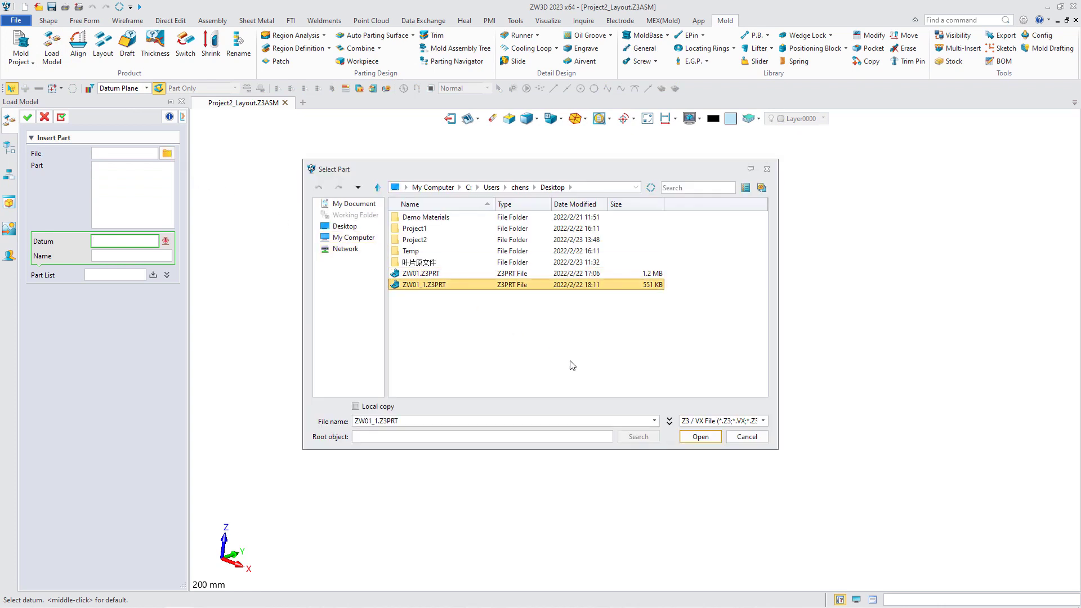
left_click(701, 437)
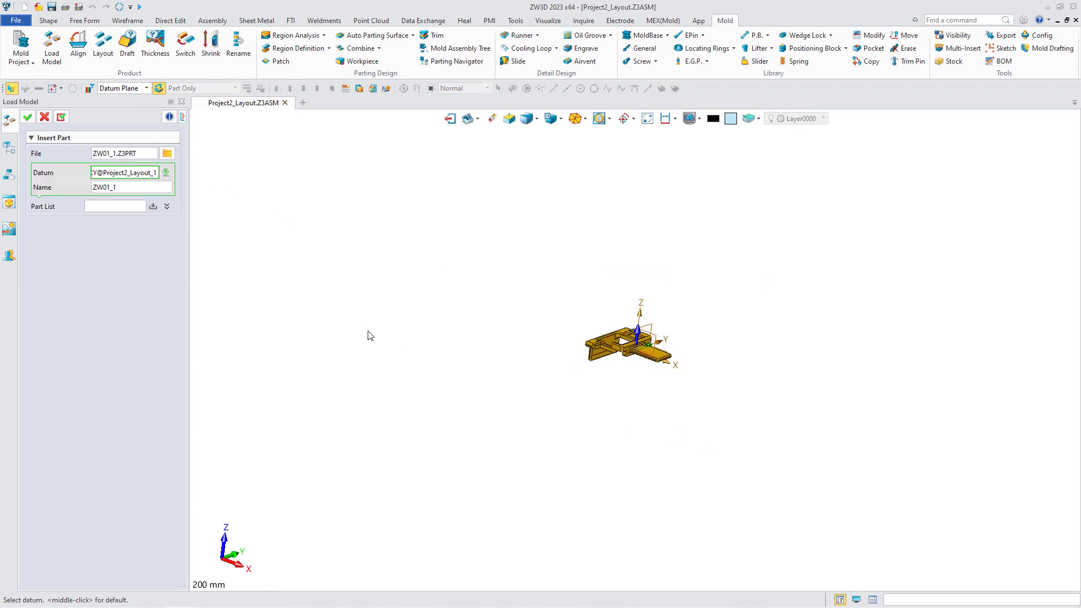
left_click(27, 118)
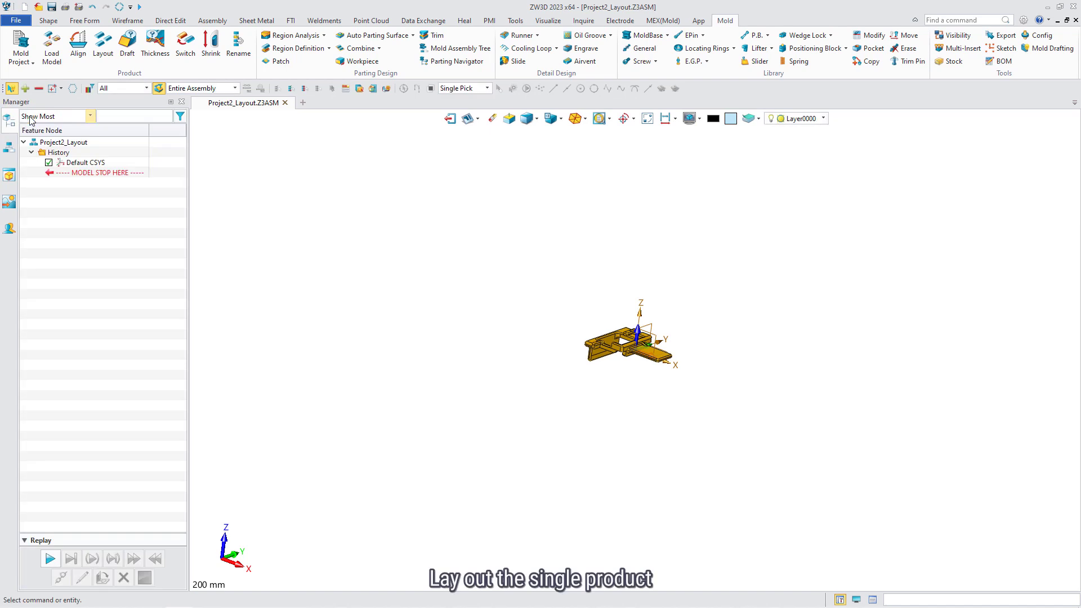
Lay out ZW01_1 as 2 by 2 cavities with X spacing 60 and Y spacing 46.
left_click(103, 45)
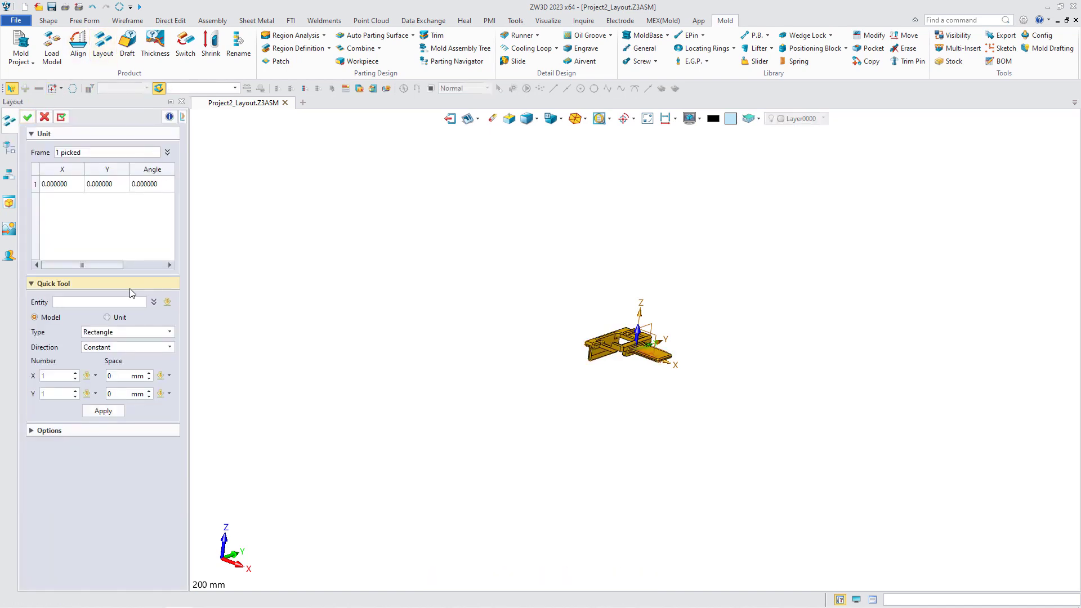
left_click(130, 301)
left_click(601, 350)
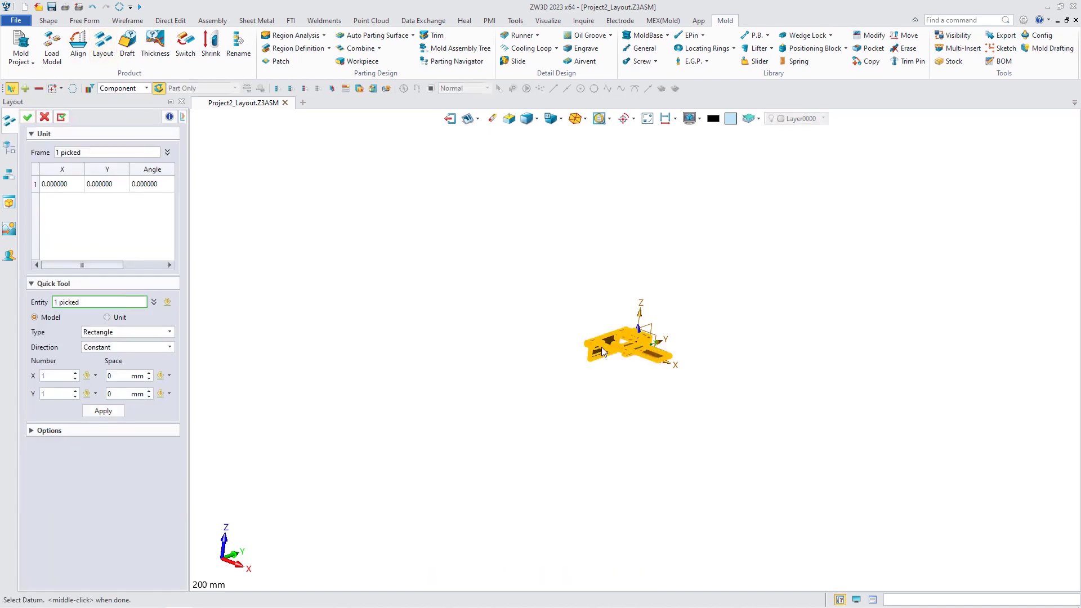
left_click(75, 372)
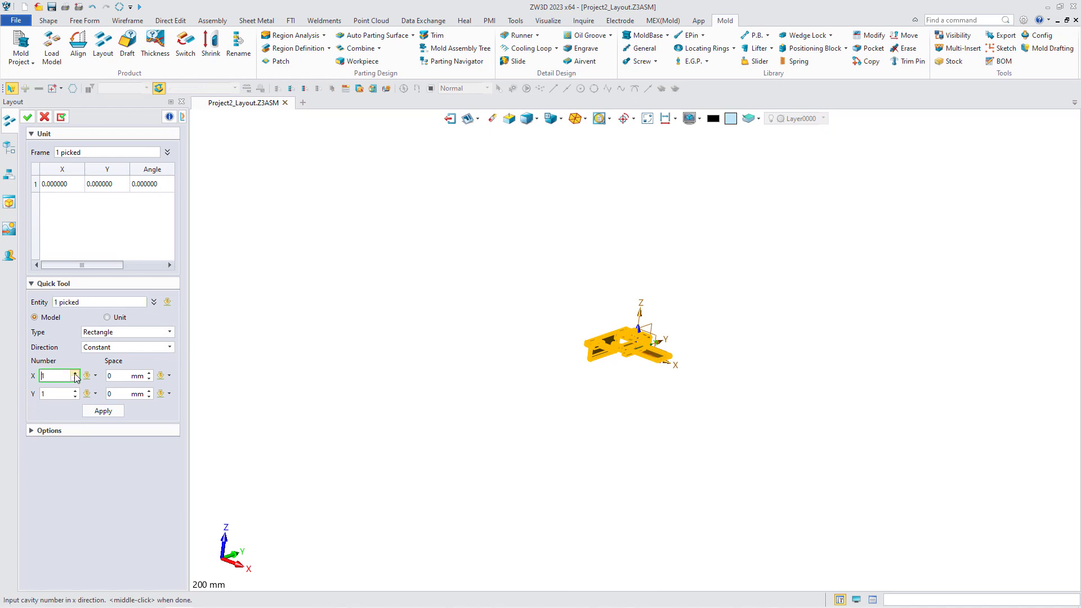
left_click(112, 375)
type("60")
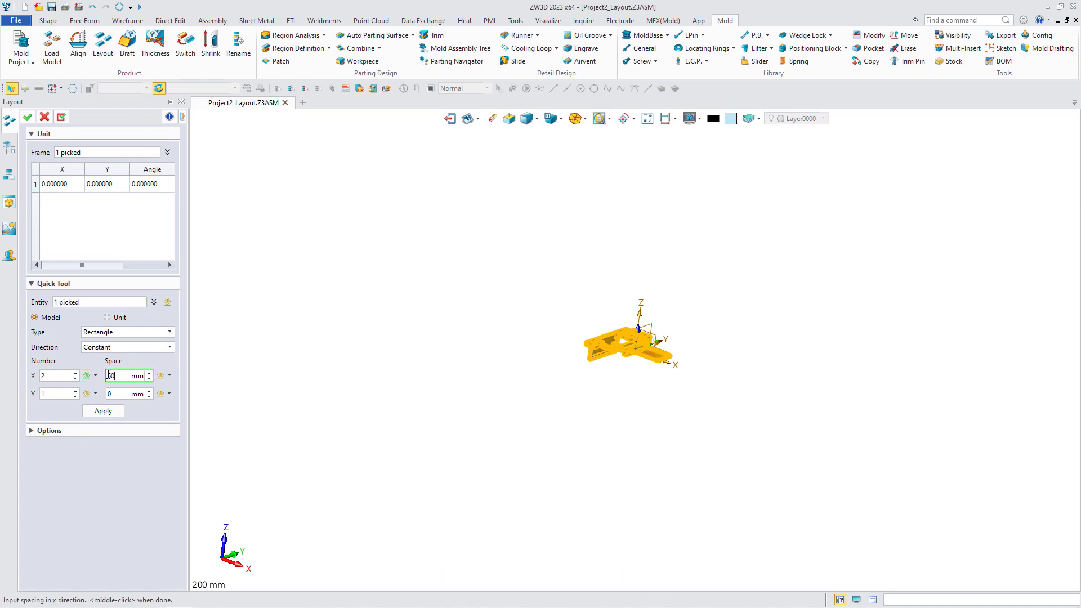
left_click(75, 390)
left_click(117, 396)
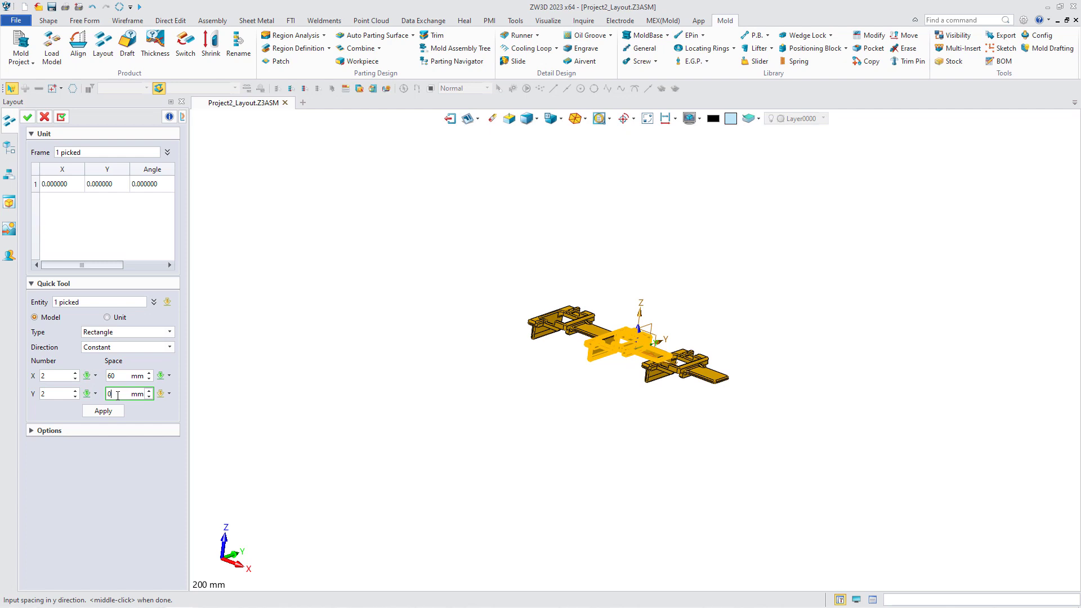
key("Return")
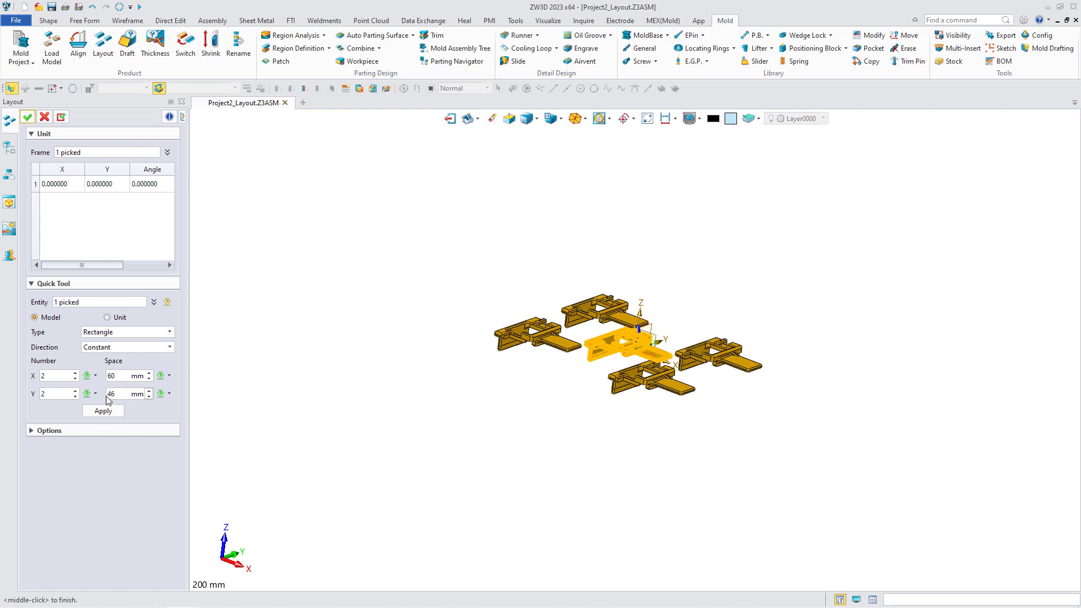
Set the layout direction to Y Symmetrical and apply it, placing cavities at X ±30, Y ±23.
left_click(126, 347)
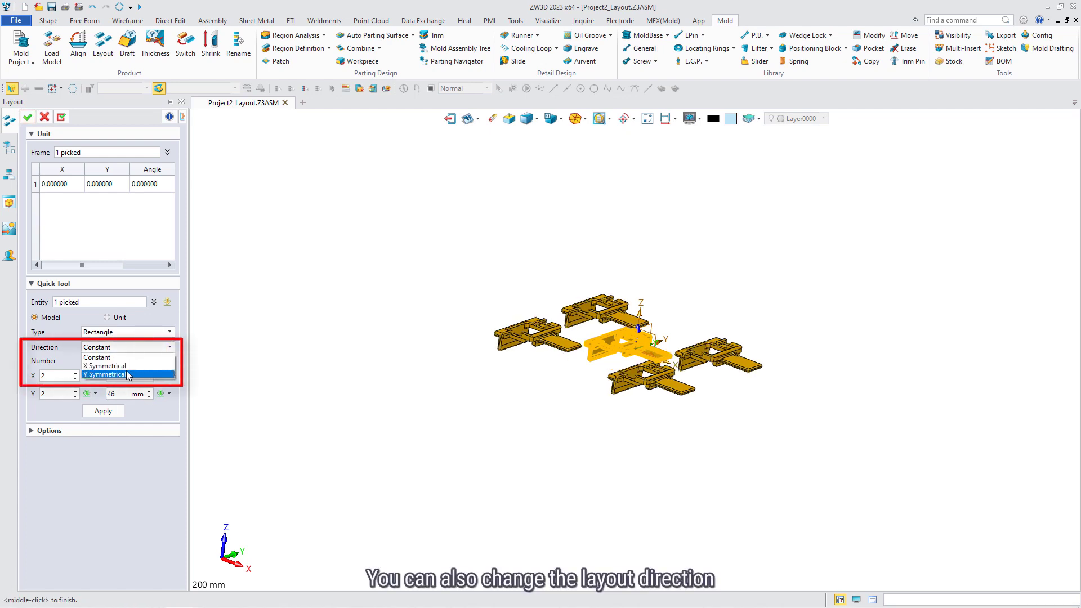
left_click(128, 372)
left_click(122, 411)
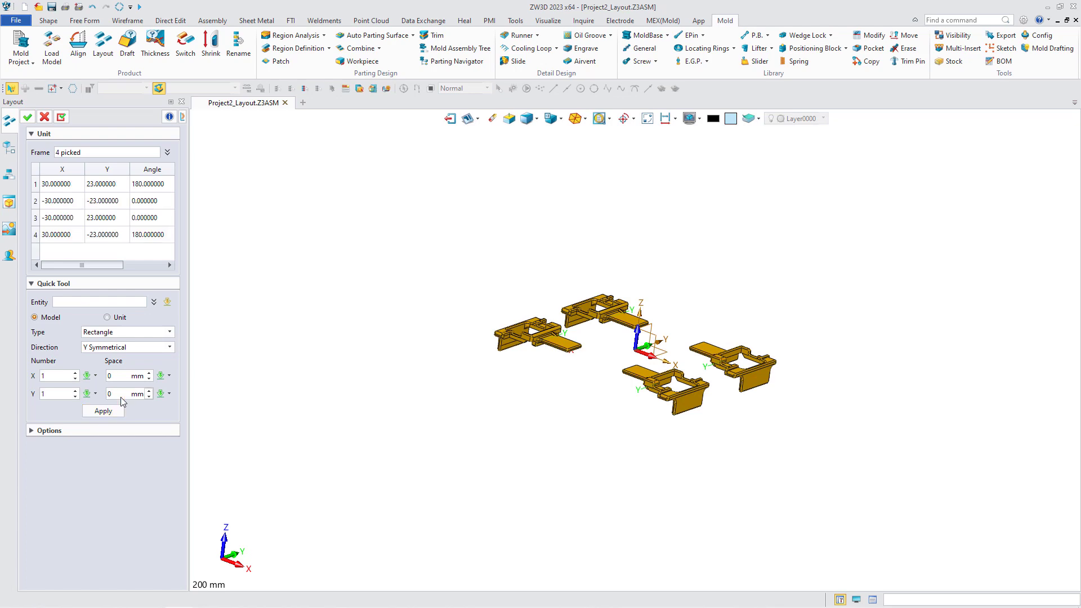
left_click(26, 117)
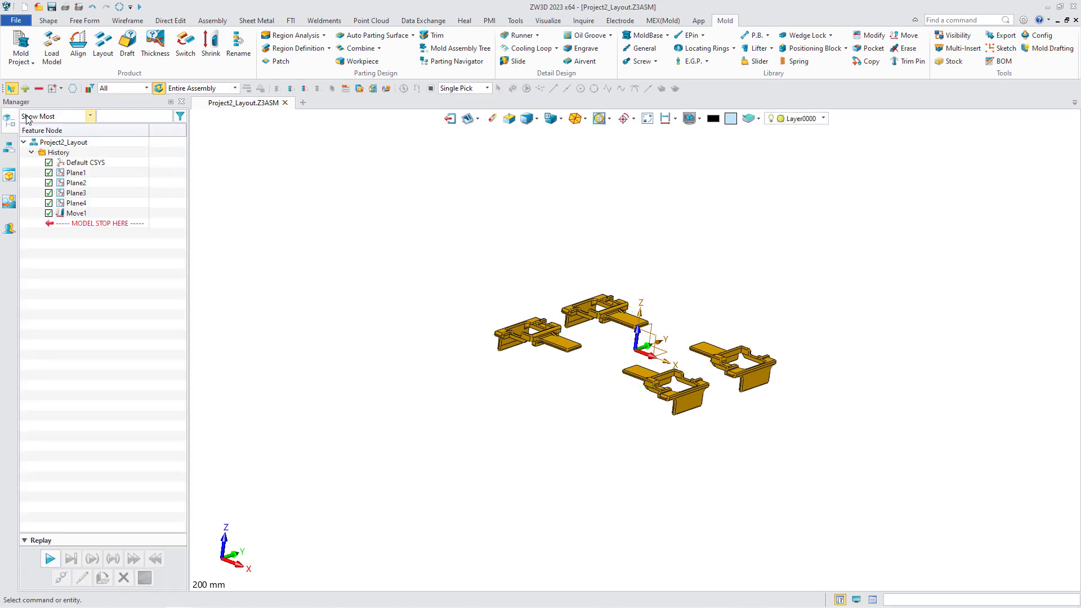
Run Region Analysis and assign the undefined and inner wall faces to the cavity.
middle_click_drag(366, 284, 329, 358)
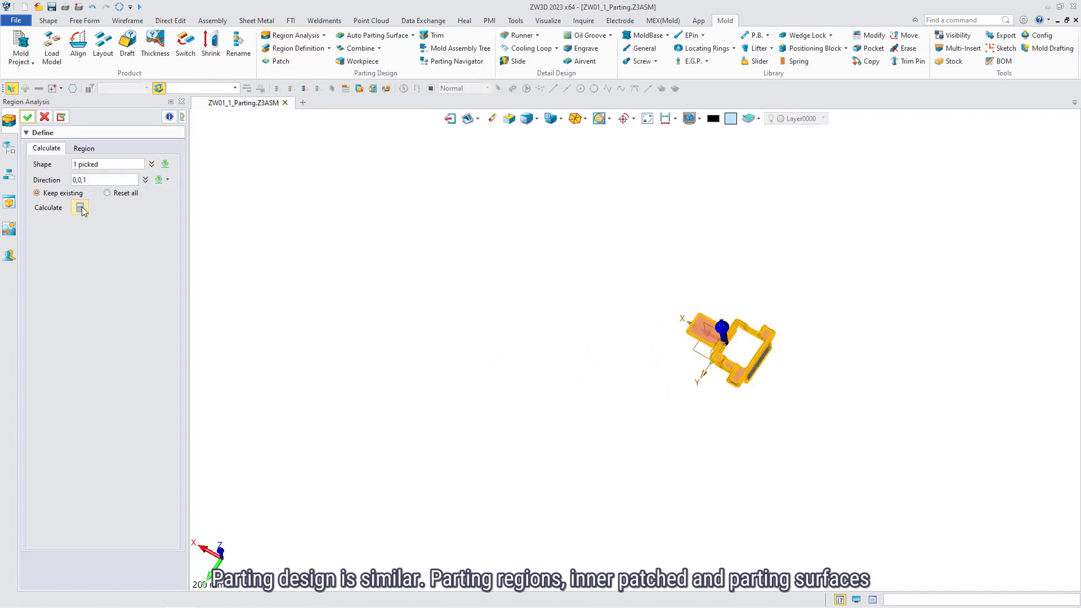
left_click(82, 212)
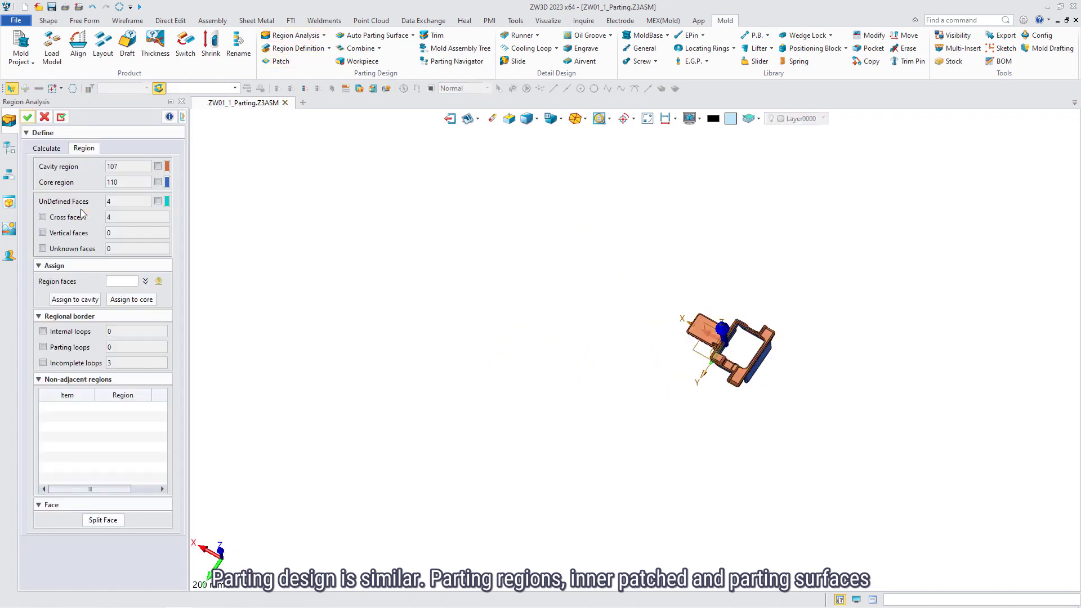
scroll(739, 350, "up", 5)
left_click(92, 300)
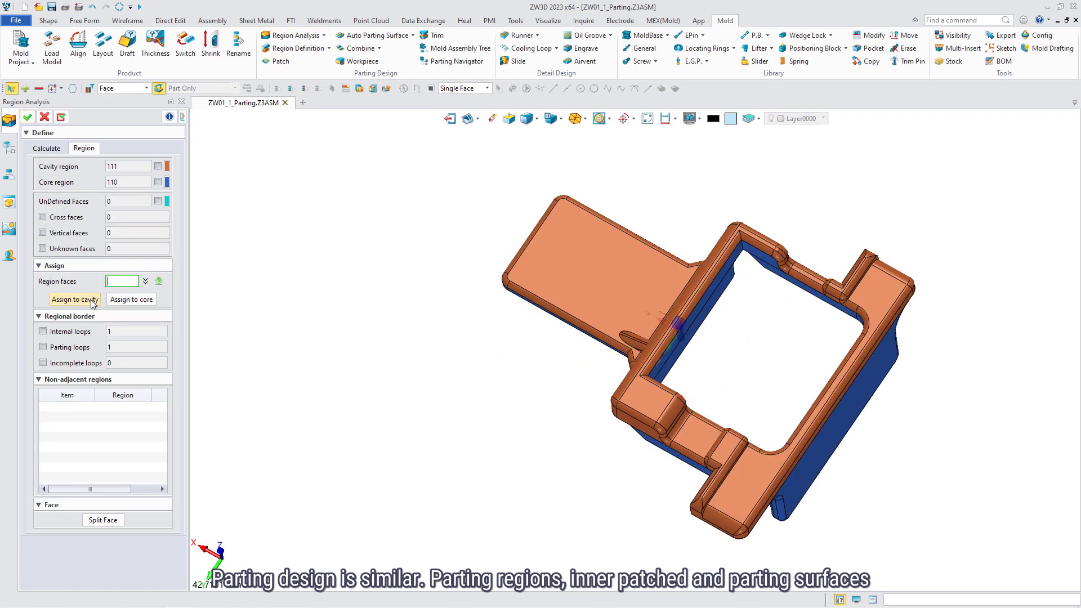
middle_click_drag(619, 338, 583, 295)
left_click(582, 295)
left_click(74, 299)
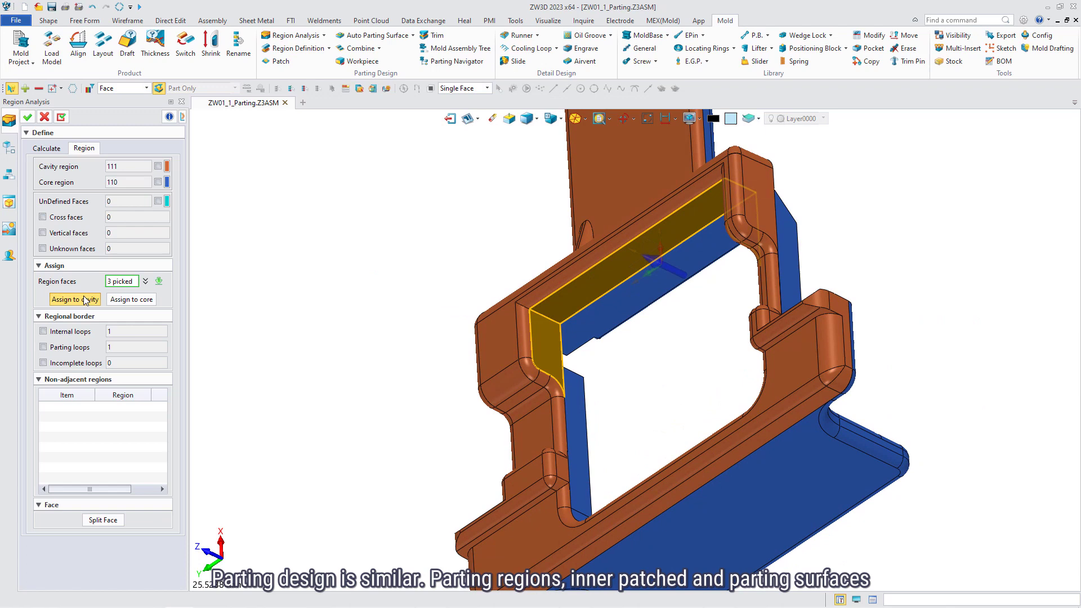
left_click(27, 117)
Confirm Region Definition and patch the product's inner hole loop.
middle_click_drag(393, 437, 535, 414)
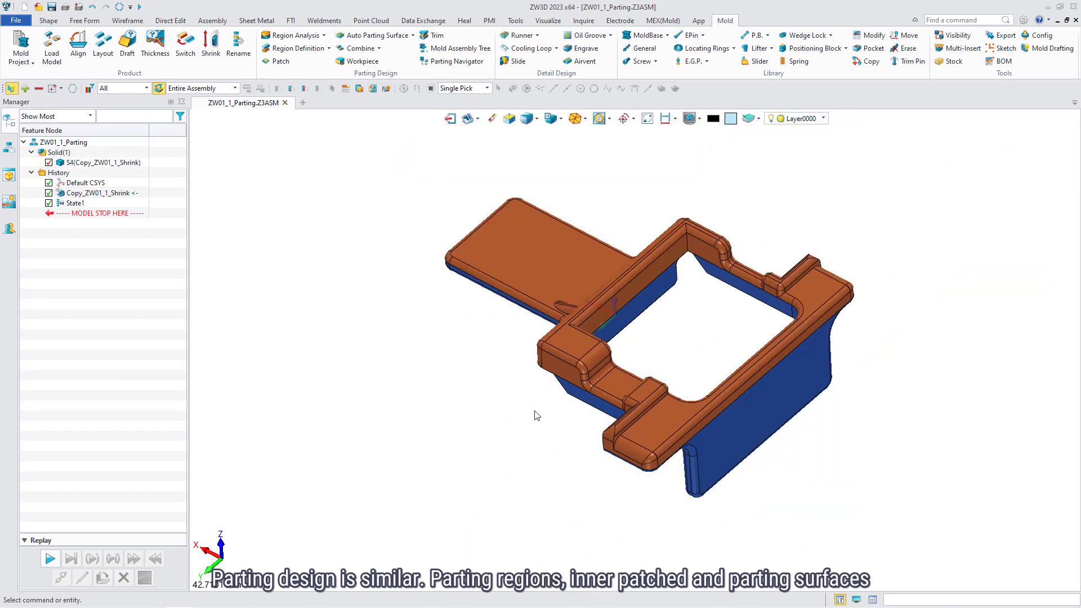
left_click(296, 48)
left_click(27, 117)
left_click(278, 61)
middle_click(495, 256)
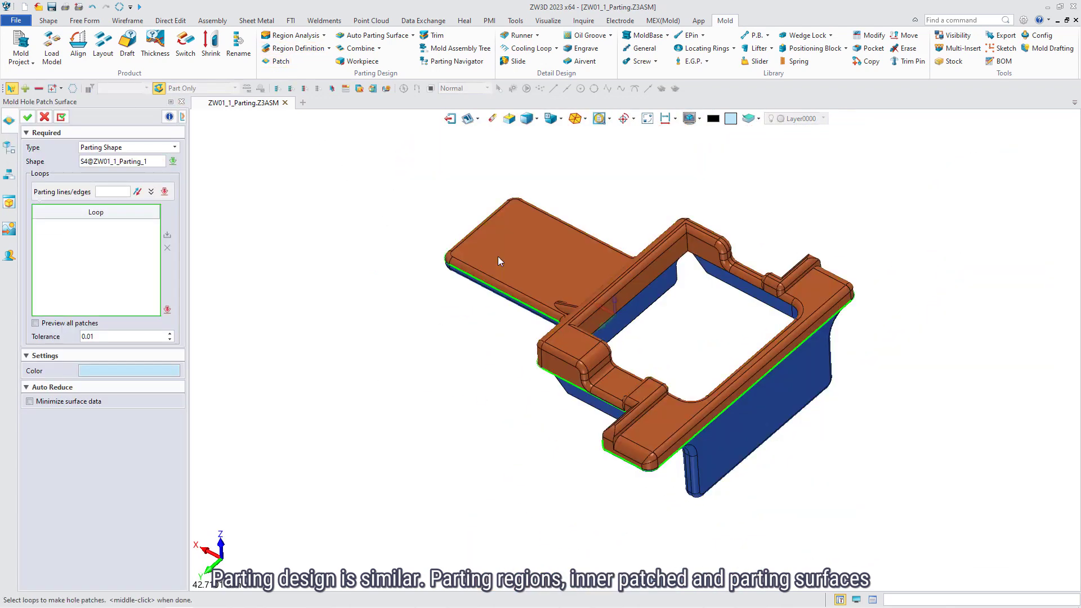
middle_click(575, 340)
left_click(614, 353)
Create the auto parting surface Surf1 around the product.
left_click(373, 35)
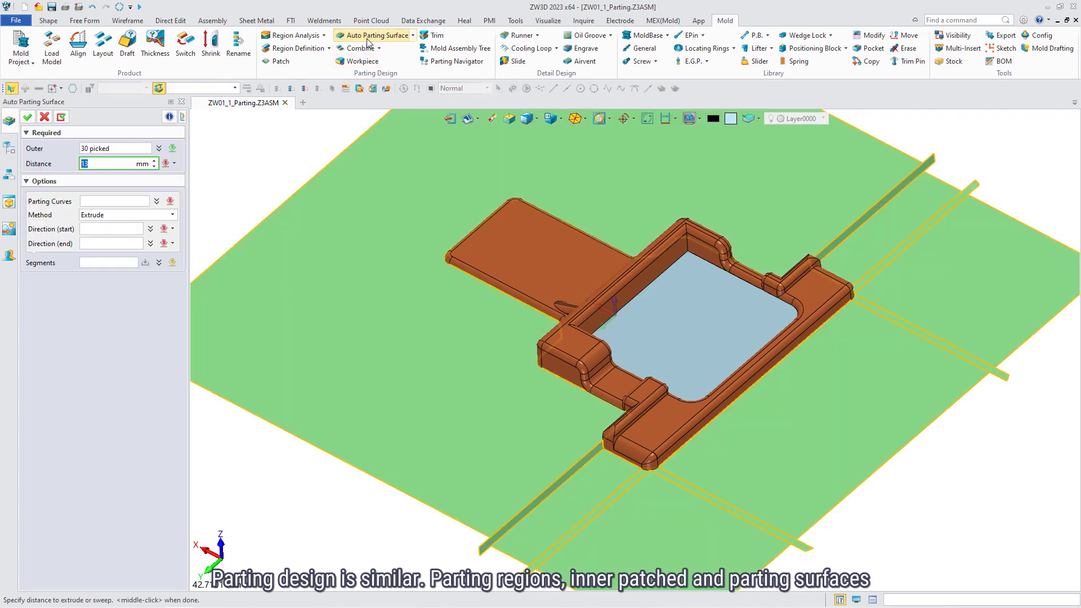
scroll(385, 115, "down", 3)
left_click(27, 117)
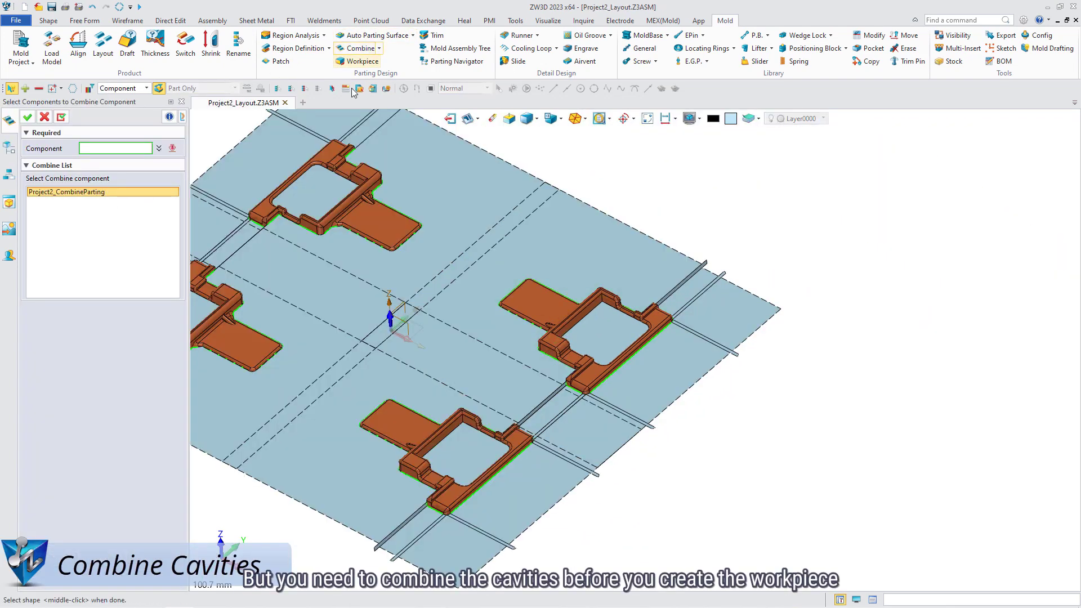
Combine Product_3, Product_2, Product_4 and Product_1 into Project2_CombineParting.
scroll(519, 309, "down", 3)
scroll(554, 298, "up", 1)
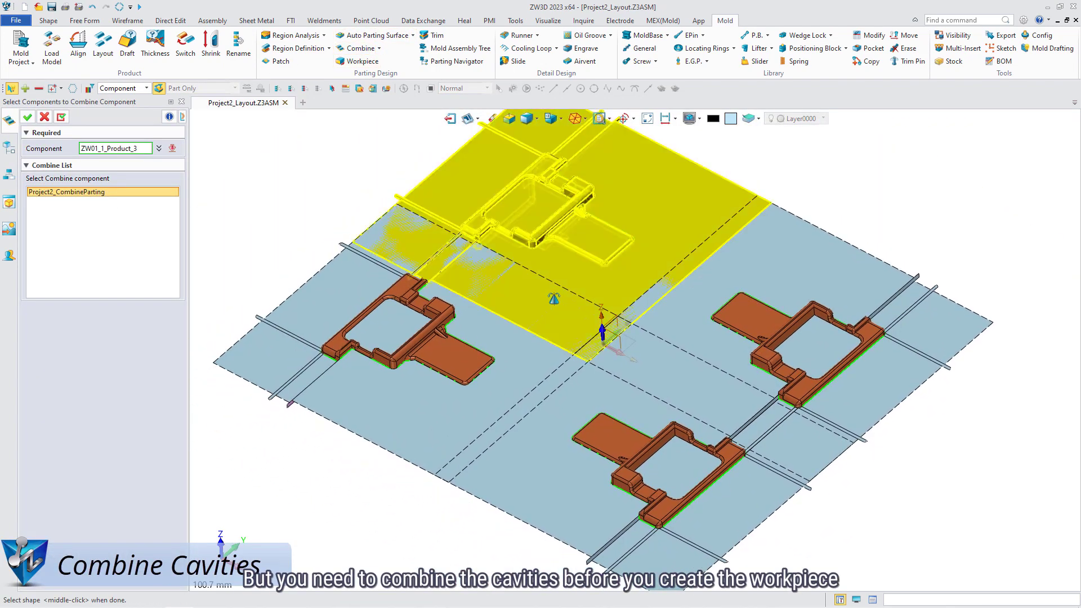
left_click(577, 290)
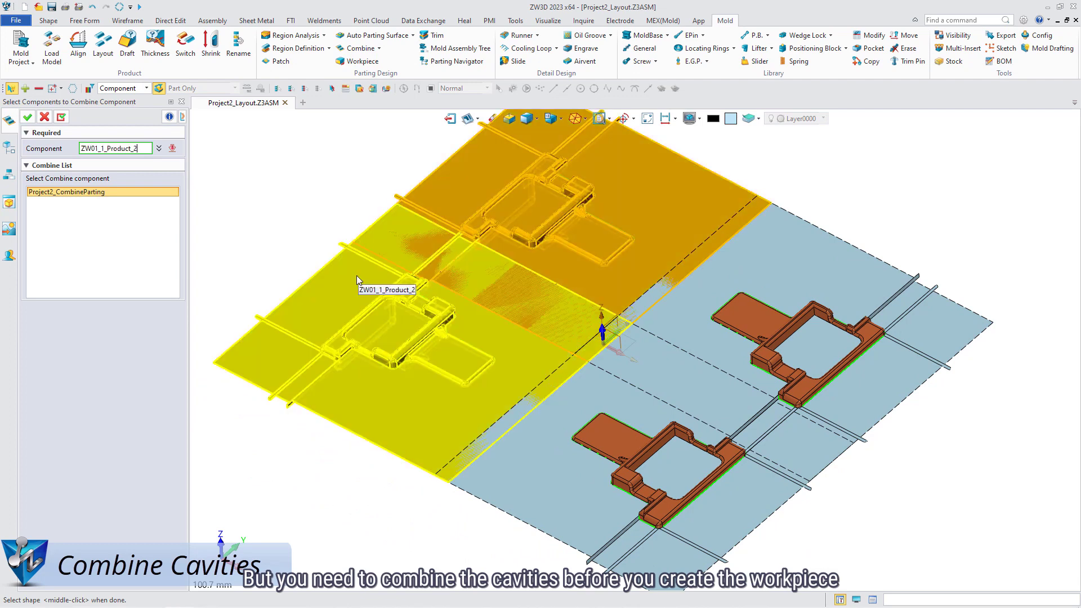
left_click(356, 275)
left_click(575, 438)
left_click(673, 323)
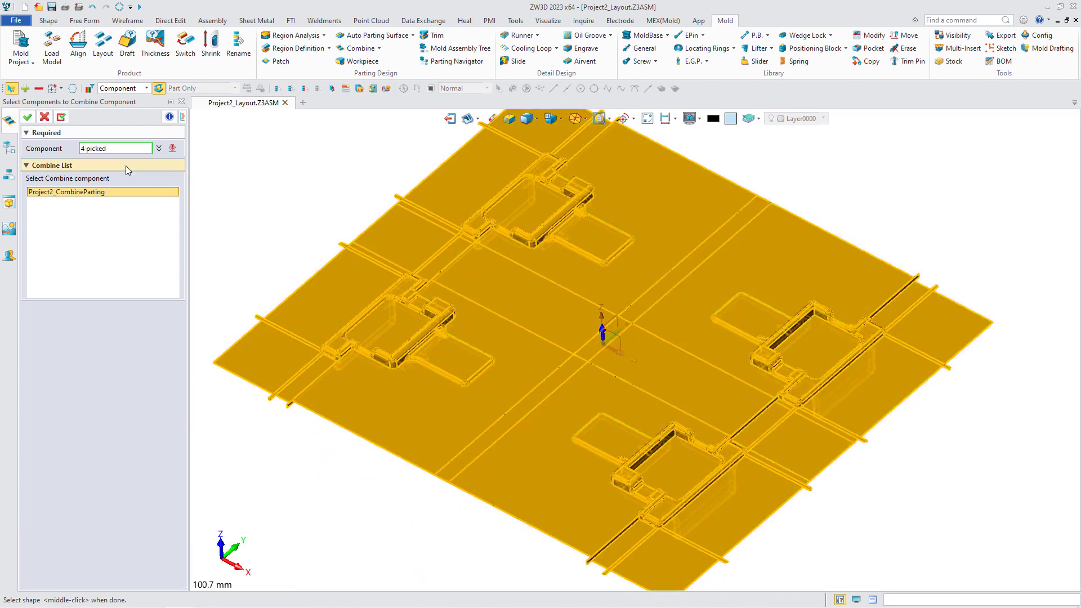
left_click(26, 117)
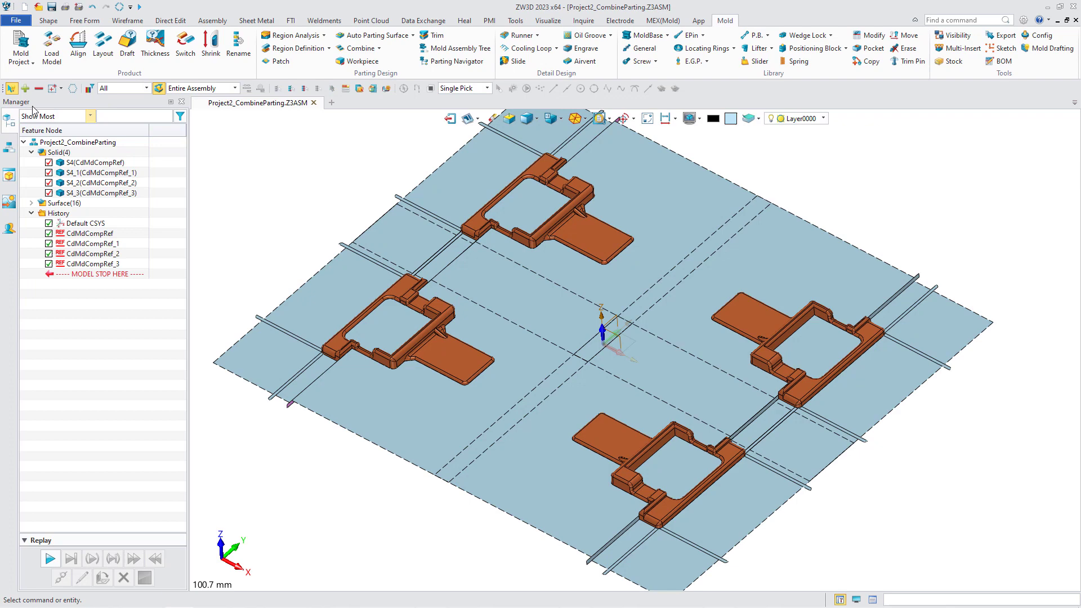
Merge the four parting sheets into one surface with Add Shape, using the top-left sheet as base.
left_click(48, 20)
left_click(439, 45)
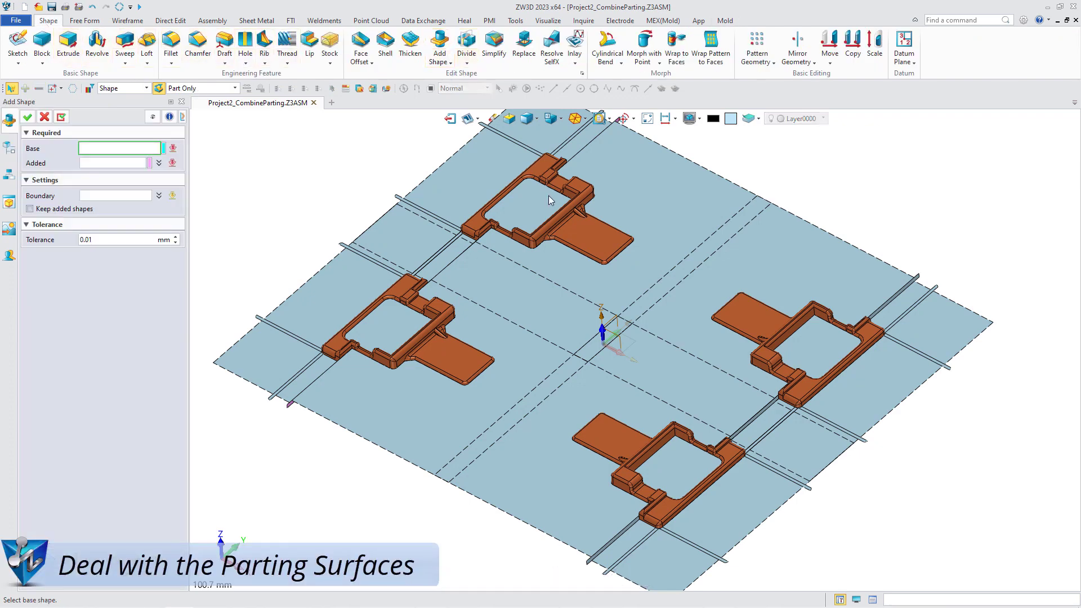
middle_click_drag(560, 209, 595, 242)
left_click(660, 248)
left_click(714, 332)
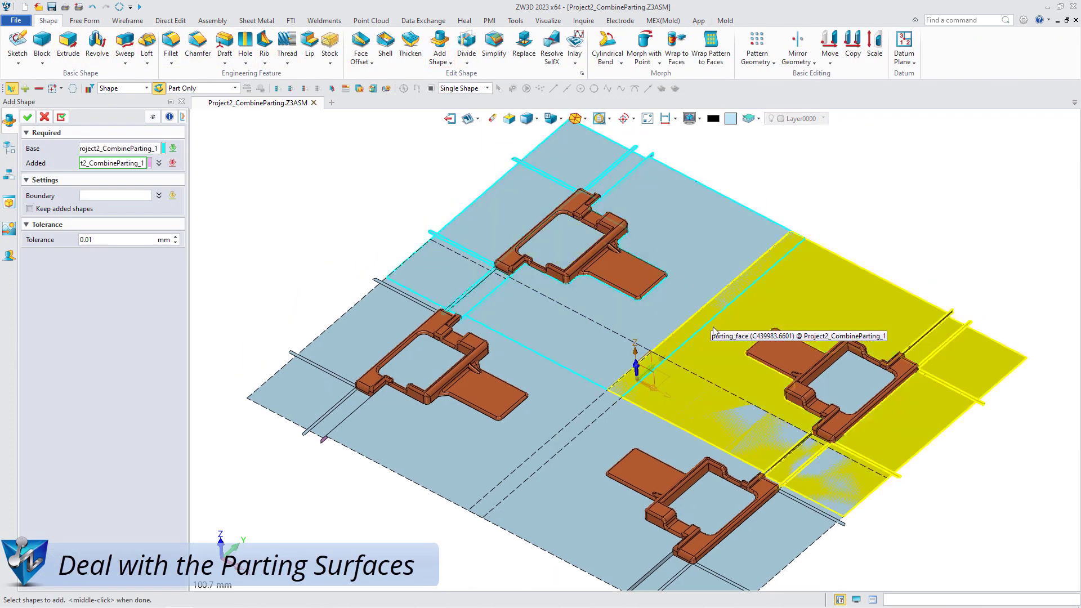
left_click(633, 362)
left_click(634, 362)
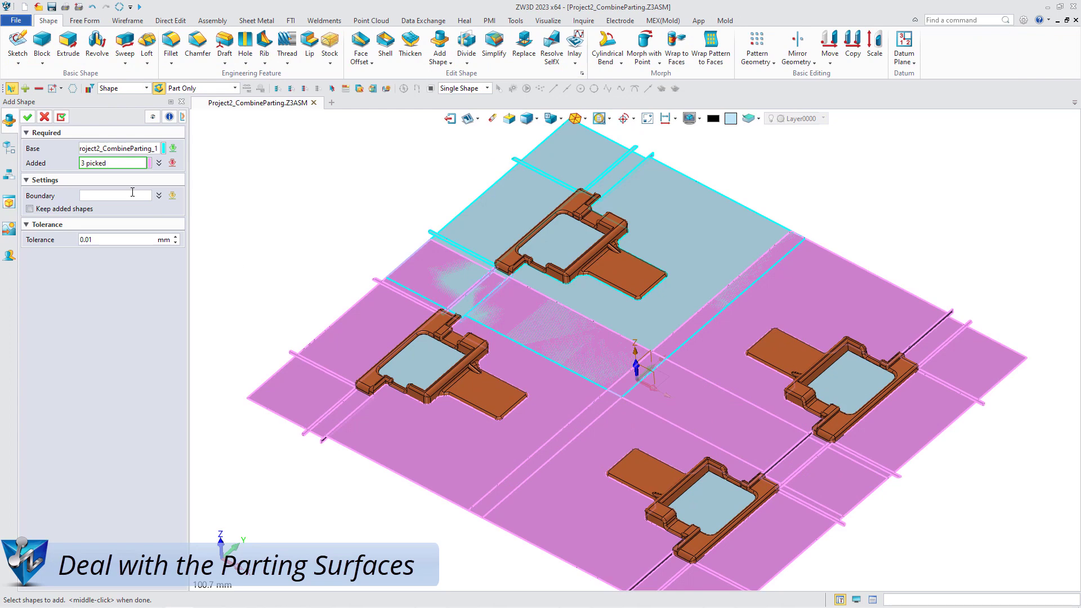
left_click(27, 117)
scroll(564, 319, "down", 3)
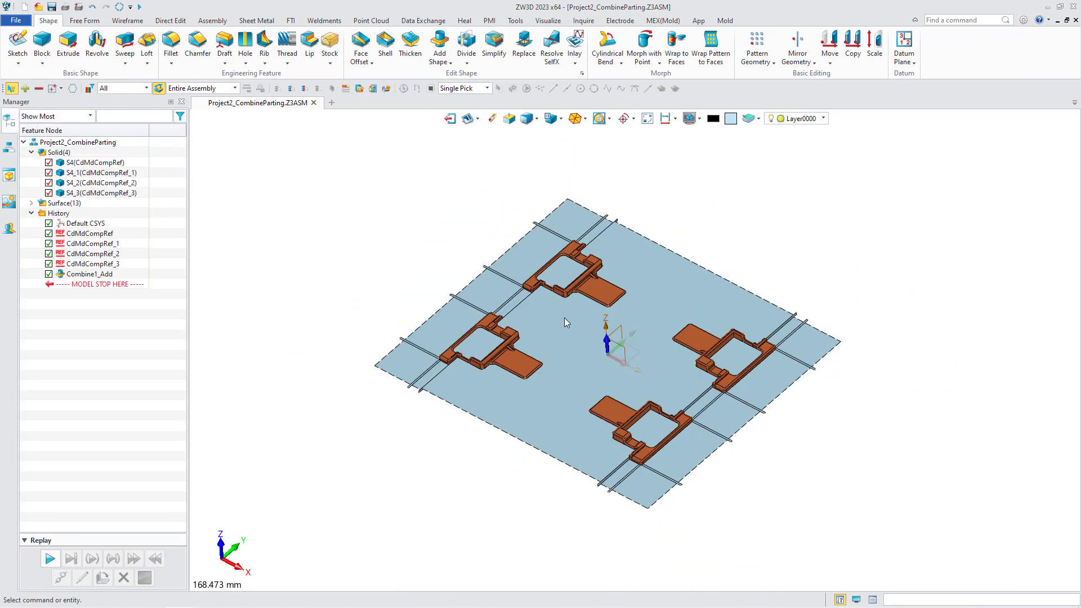
Create a mold workpiece sized X 110, Y 90, 20 mm thick.
left_click(725, 20)
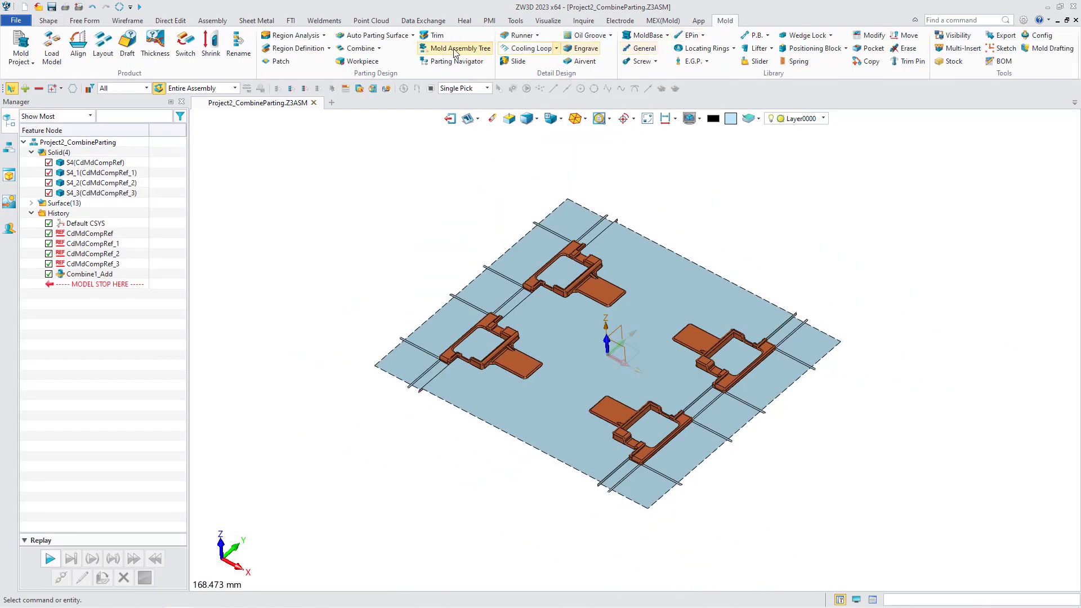
left_click(363, 61)
type("110")
key("Return")
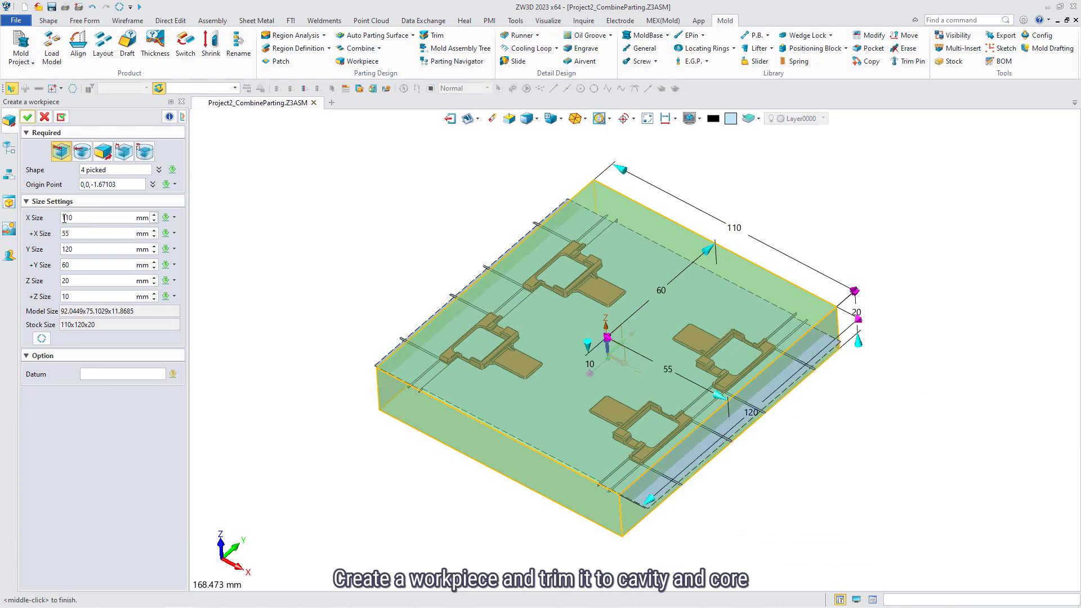
double_click(63, 250)
type("90")
key("Return")
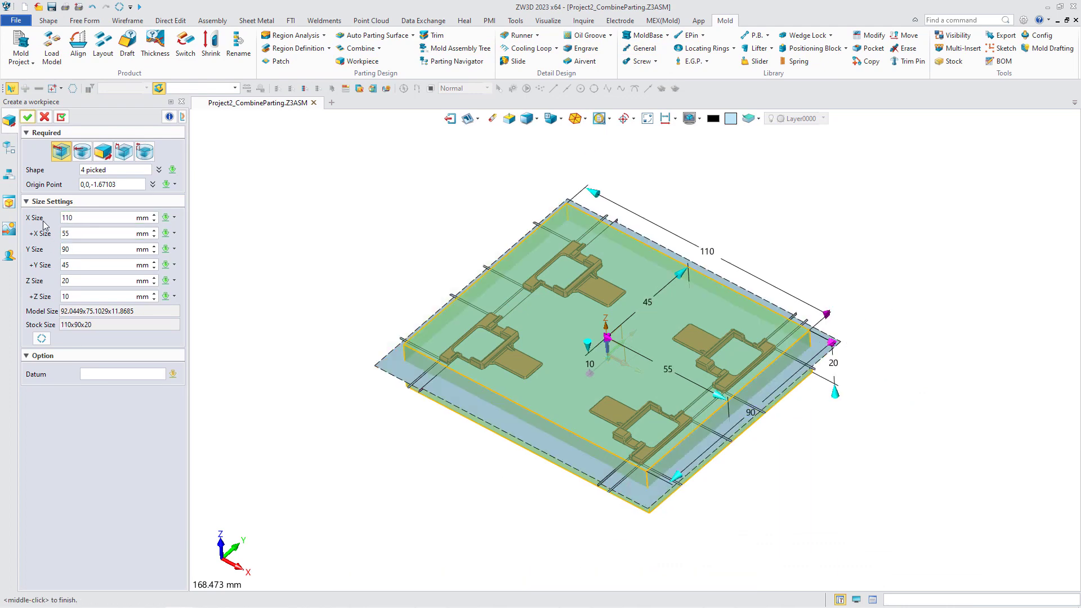
left_click(26, 116)
Trim the workpiece into cavity and core blocks and confirm the follow-up messages.
left_click(424, 37)
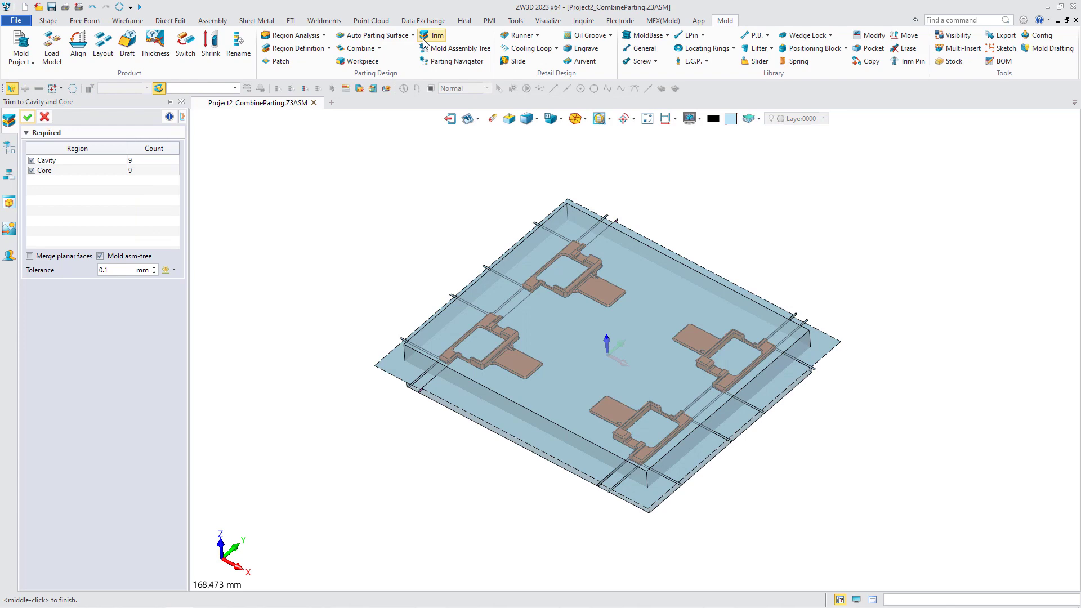
left_click(29, 119)
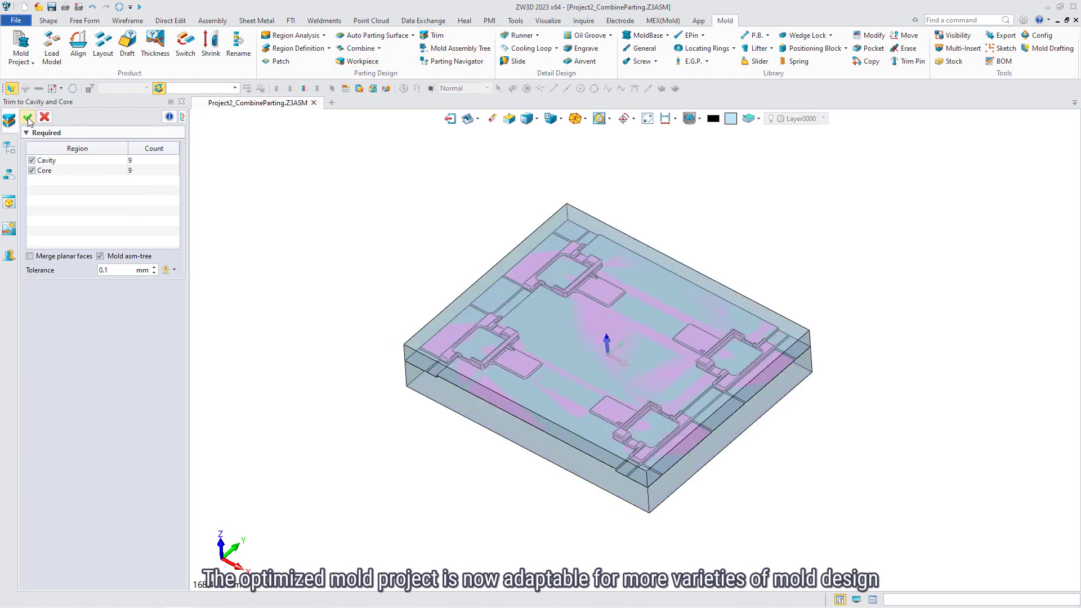
left_click(661, 354)
left_click(565, 353)
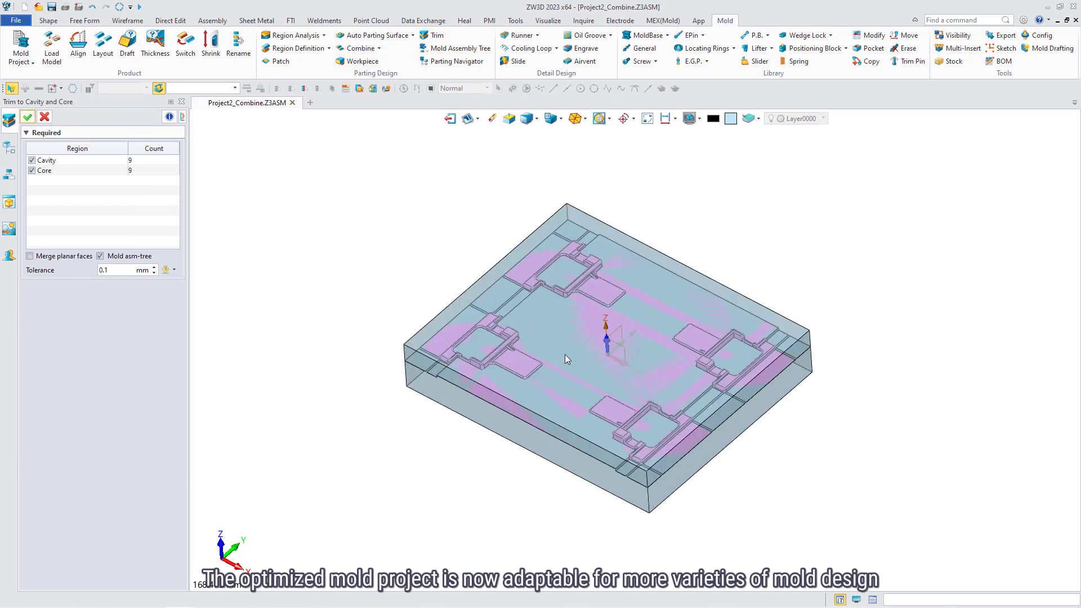